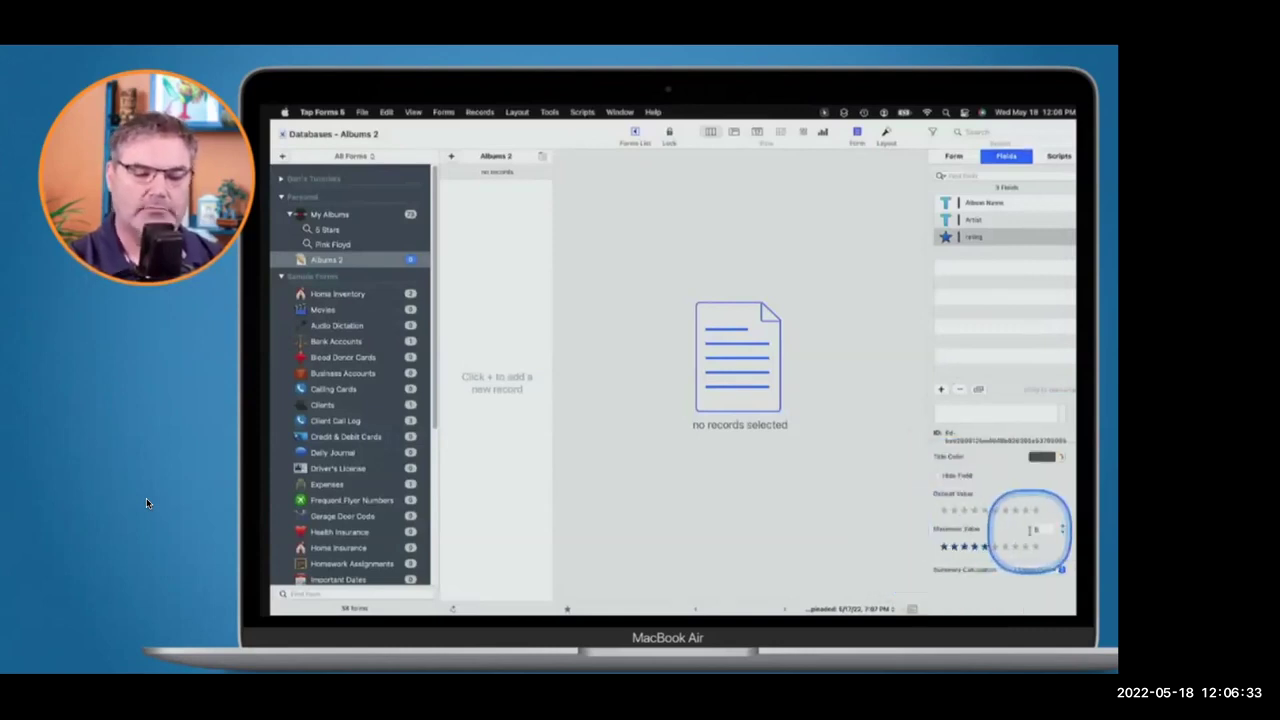
Add a field titled Notes to the Albums 2 form and change its field type to Note
click(941, 390)
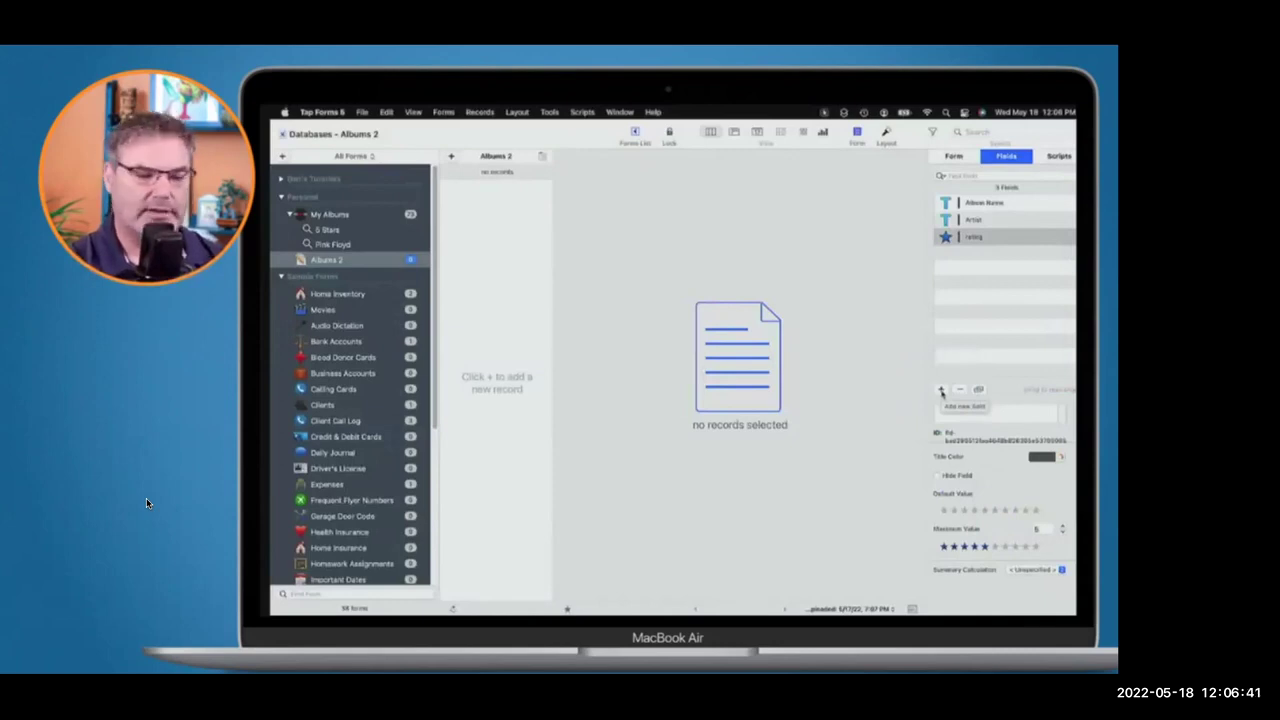
click(941, 390)
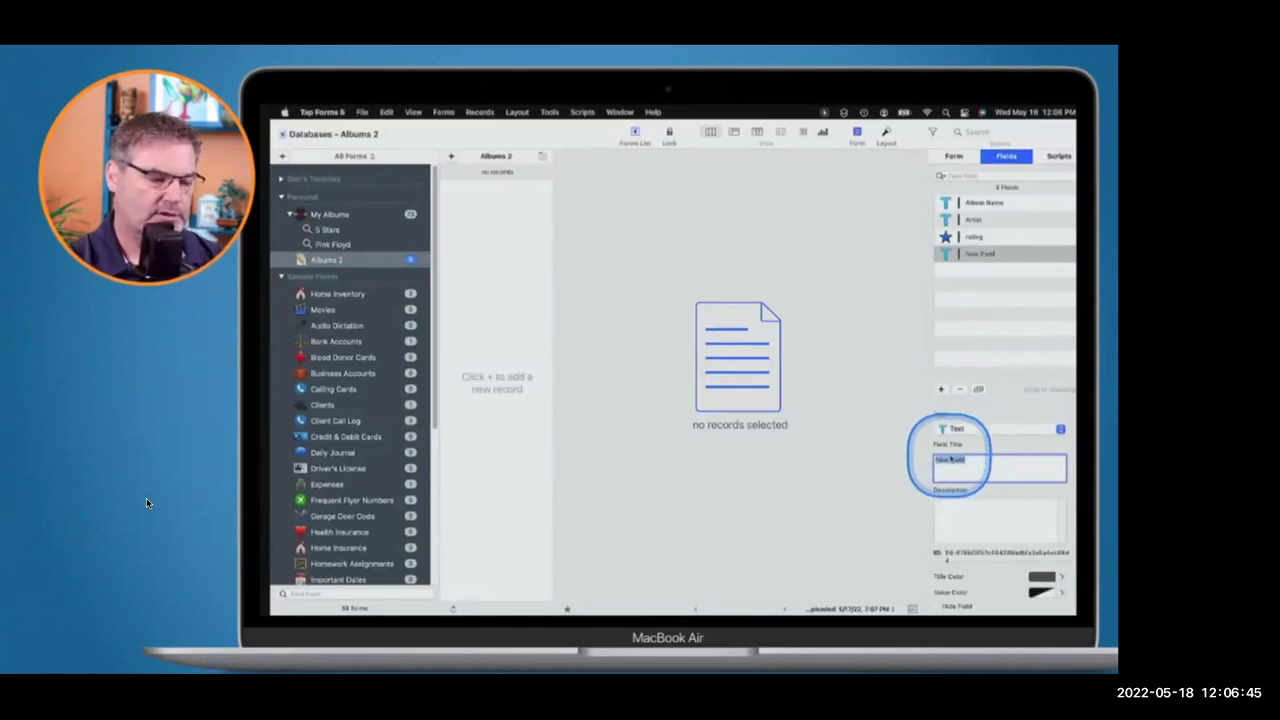
text(Notes)
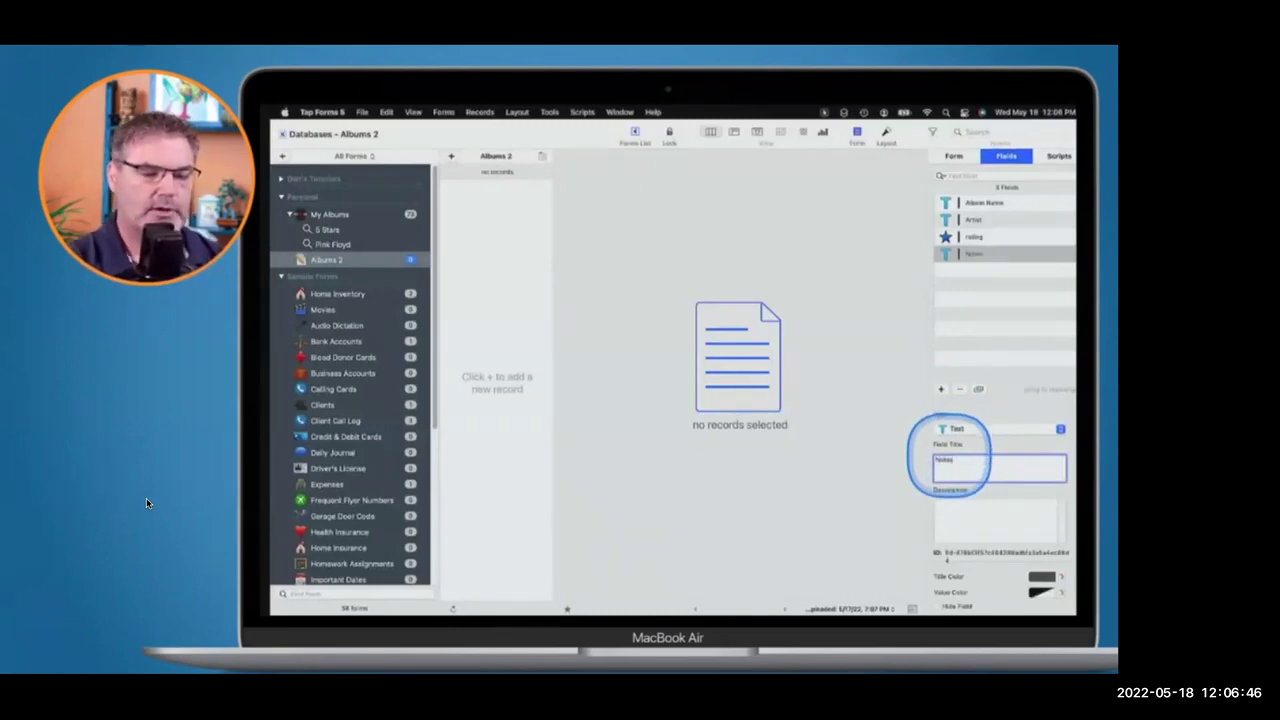
click(957, 429)
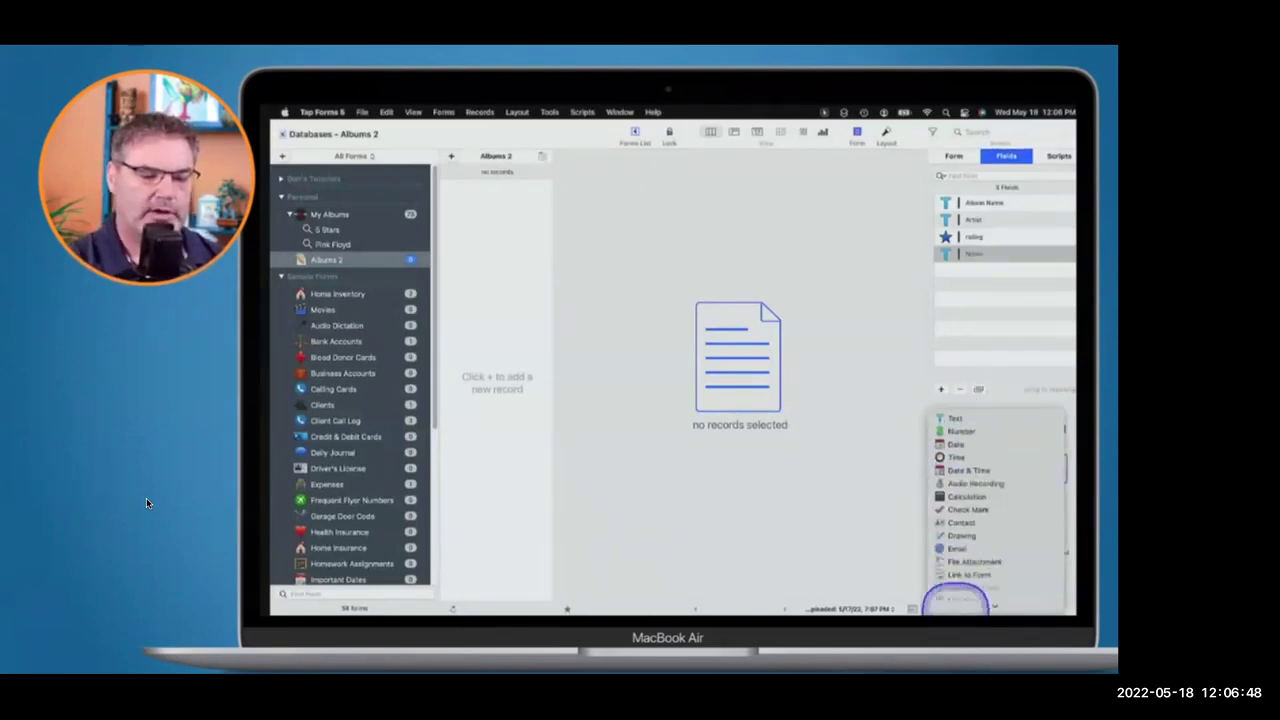
mouse_move(955, 598)
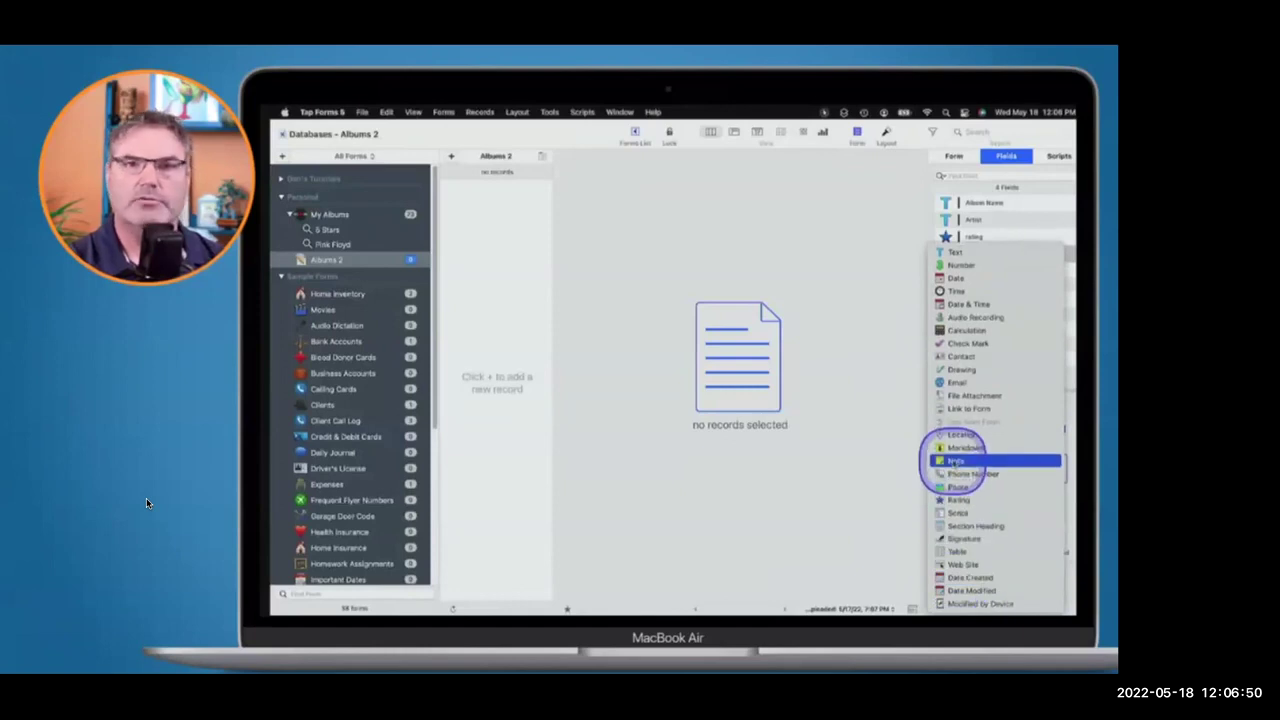
click(955, 461)
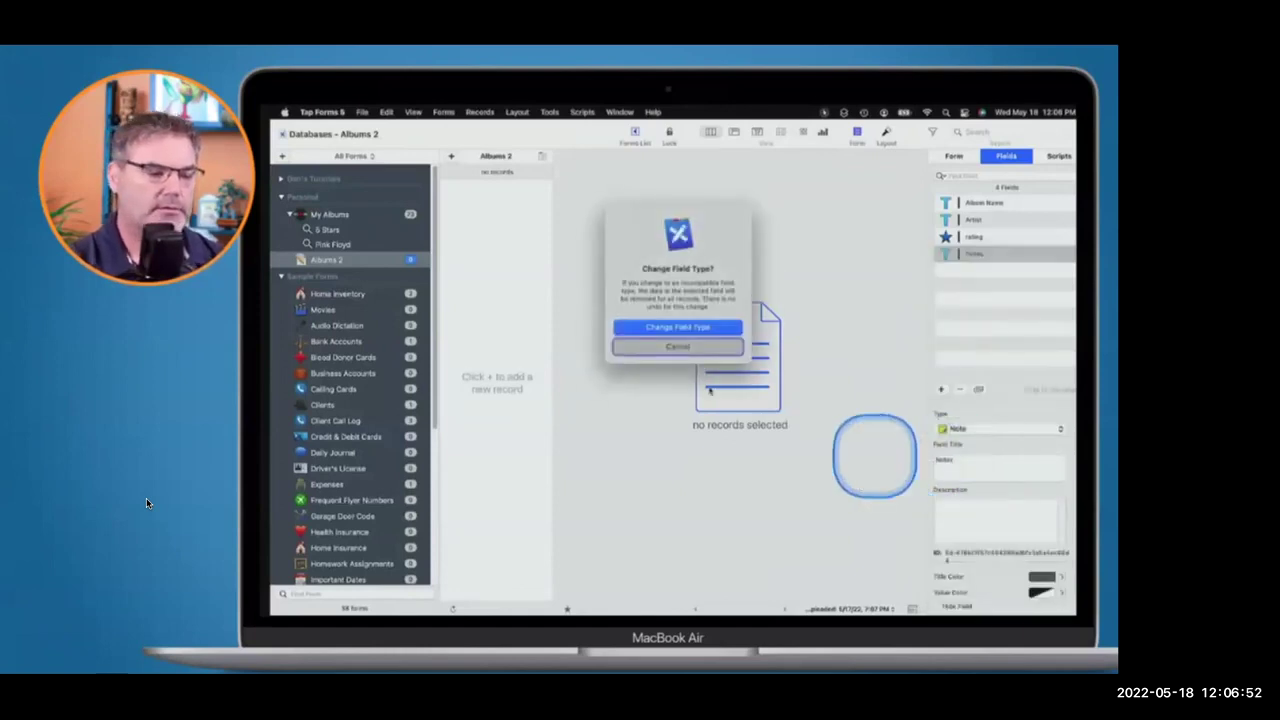
click(676, 327)
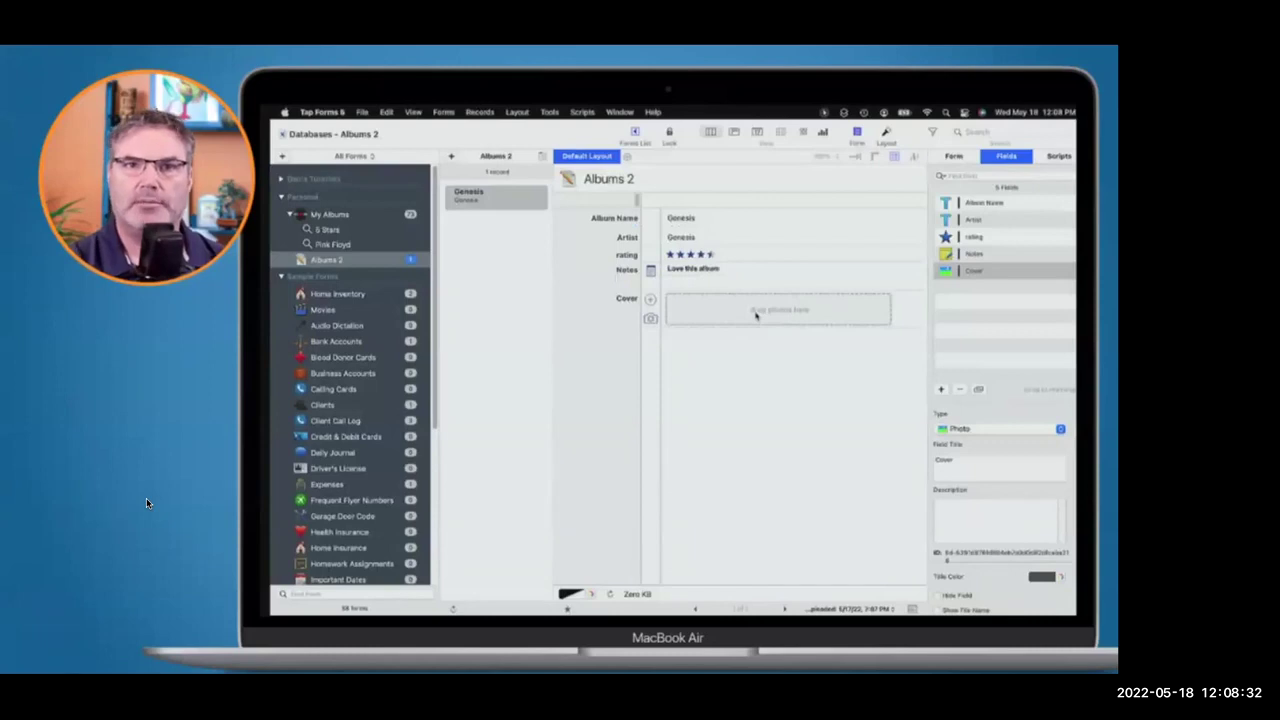
click(759, 319)
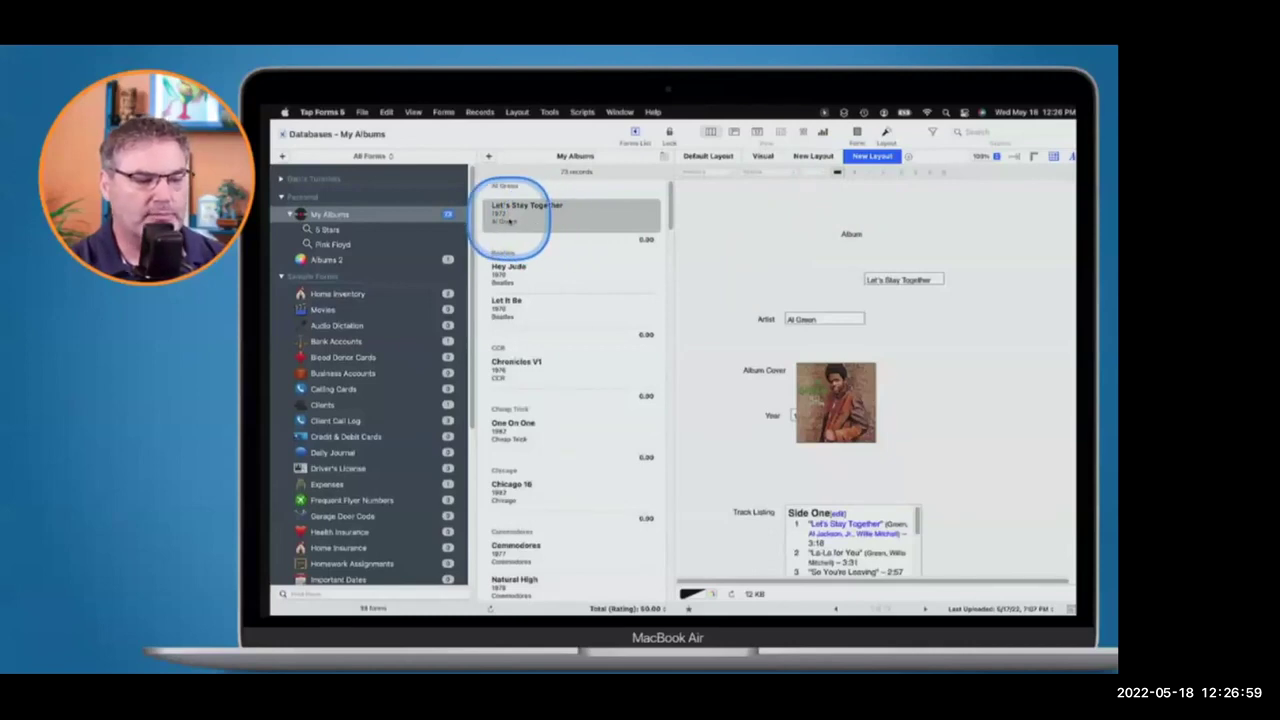
Show the My Albums form settings and try 2 single-column list view fields before setting the number back to 3
click(857, 133)
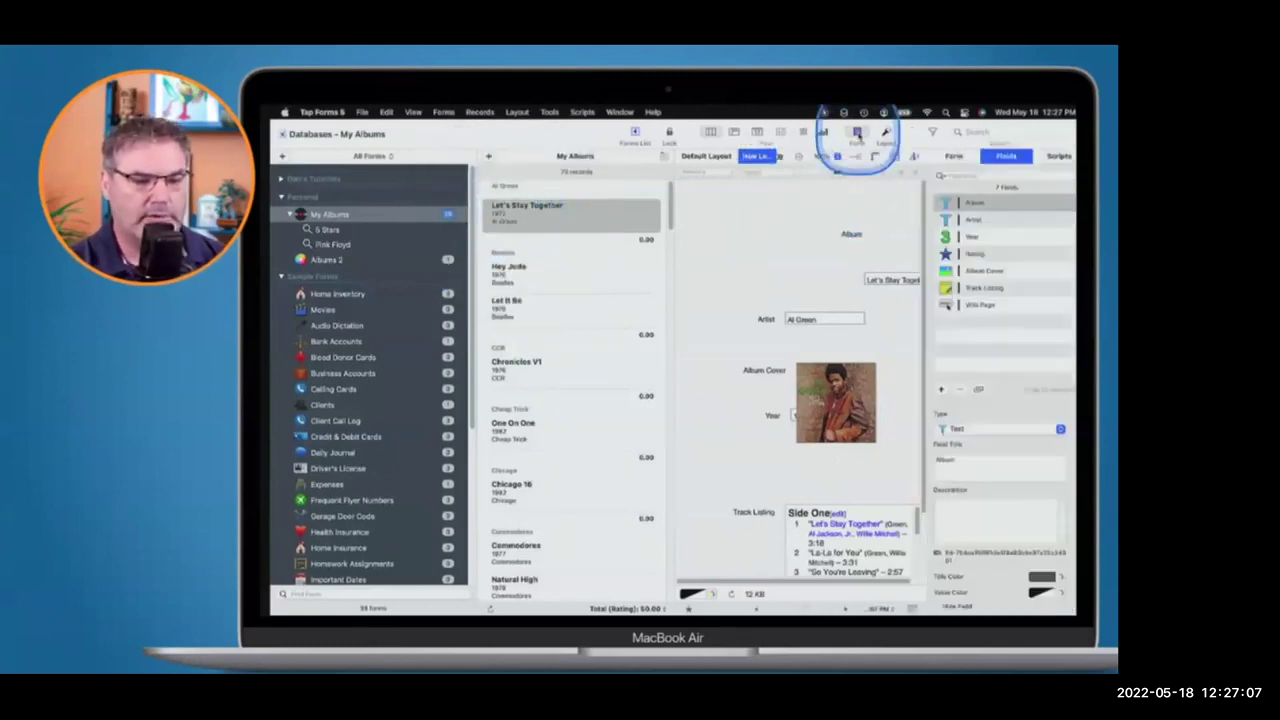
click(954, 156)
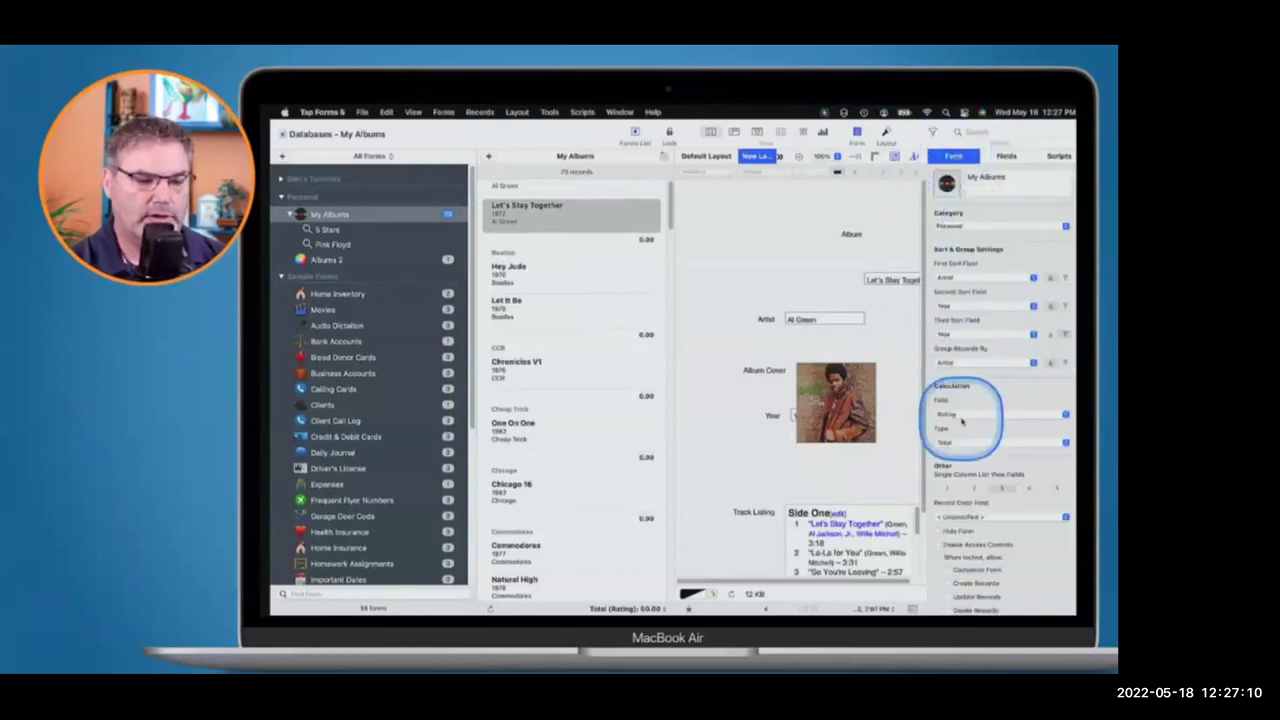
click(974, 489)
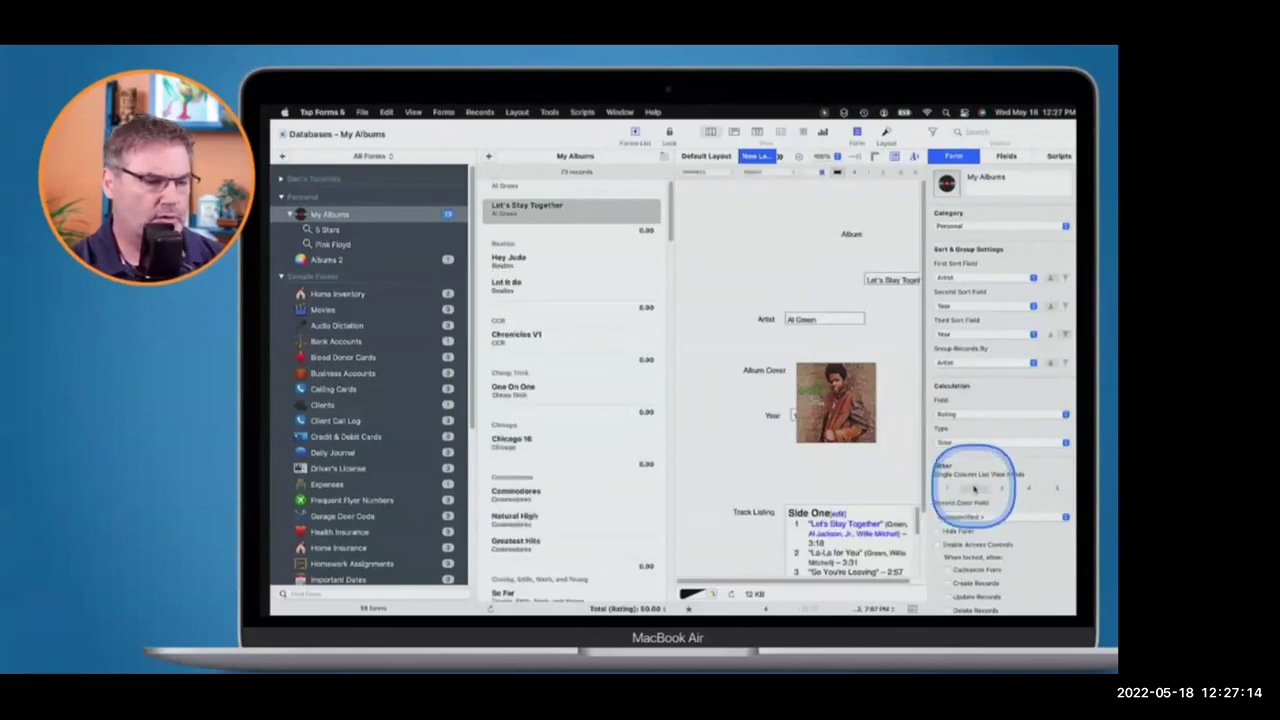
click(999, 490)
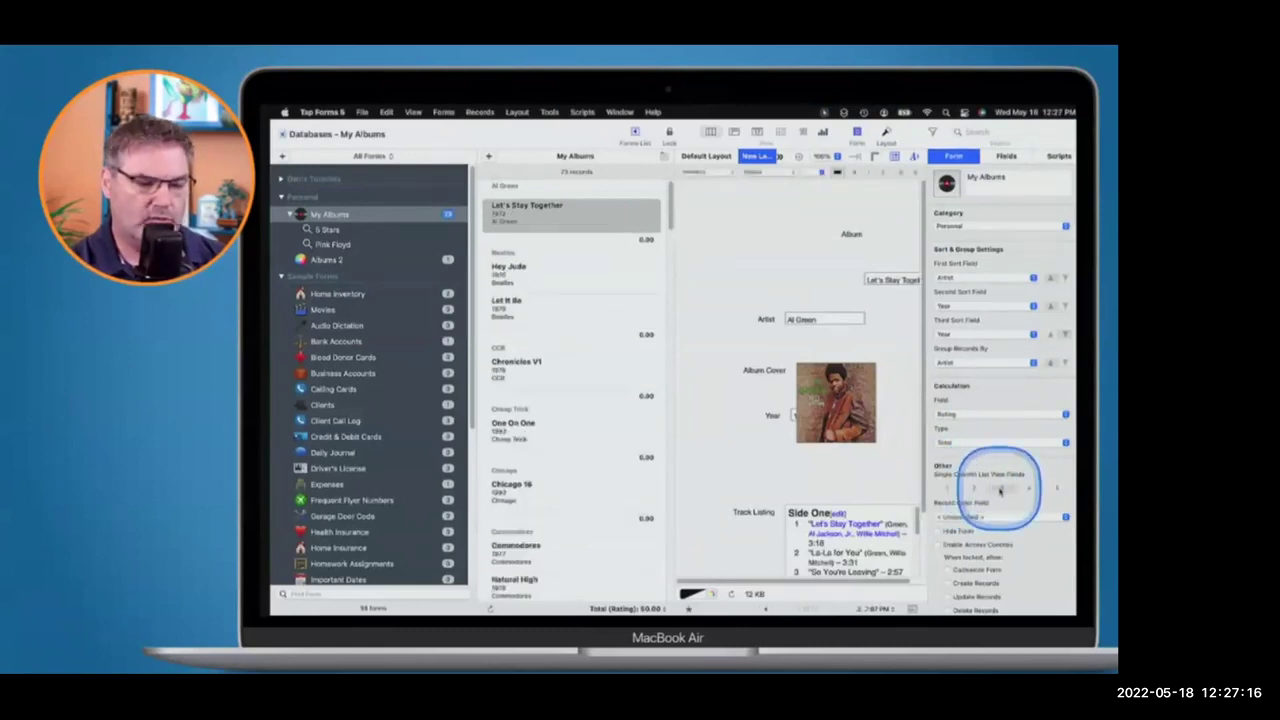
Set both the calculation field and the calculation type of the My Albums form to Unspecified
click(950, 419)
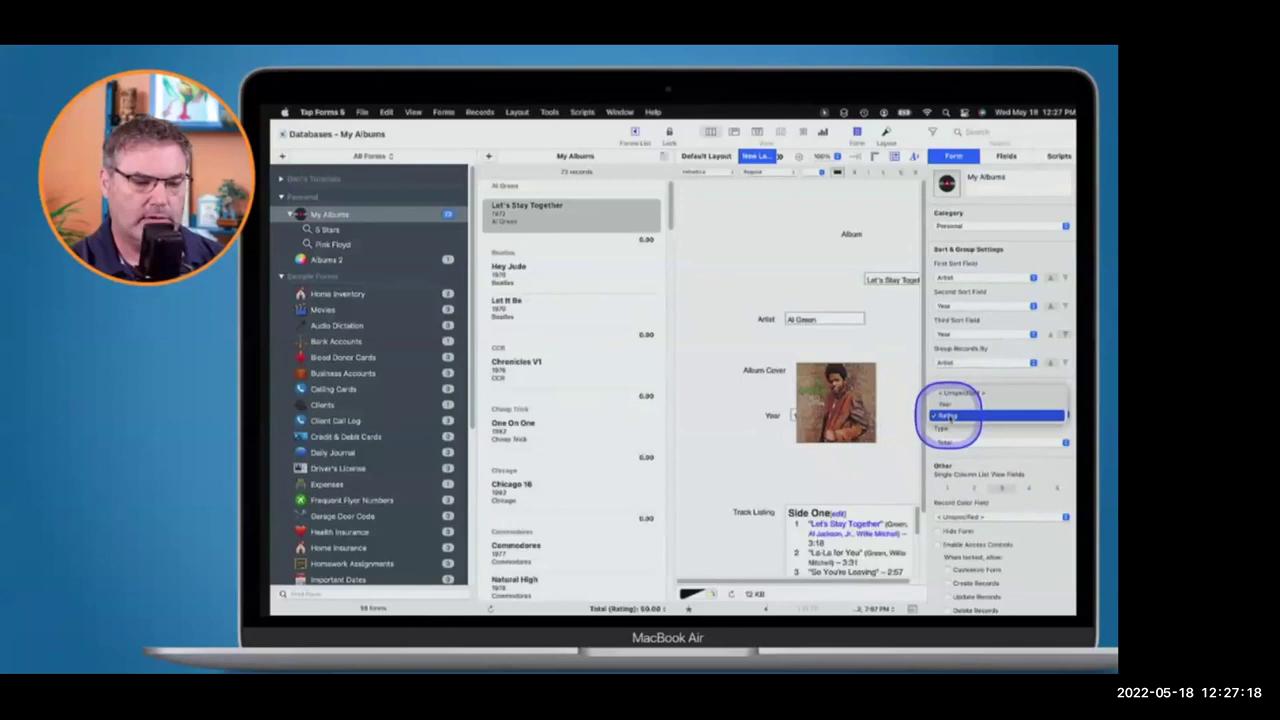
click(948, 397)
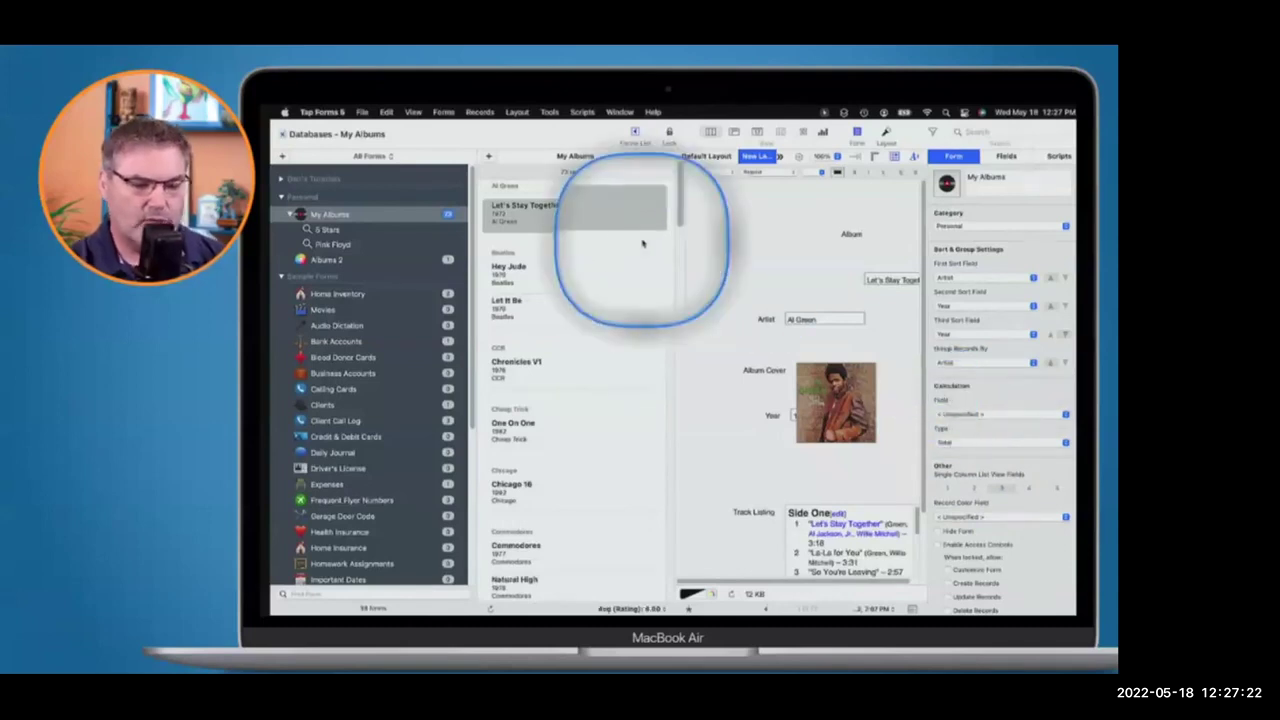
click(945, 441)
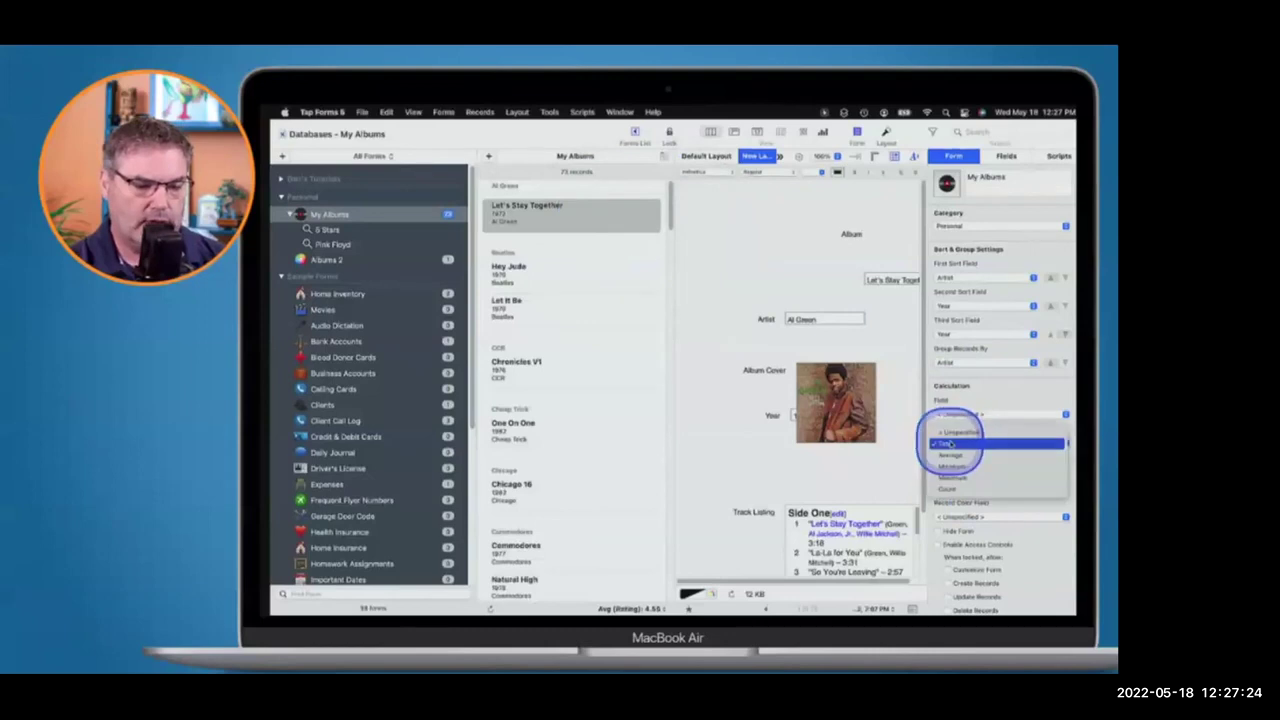
click(950, 434)
click(604, 341)
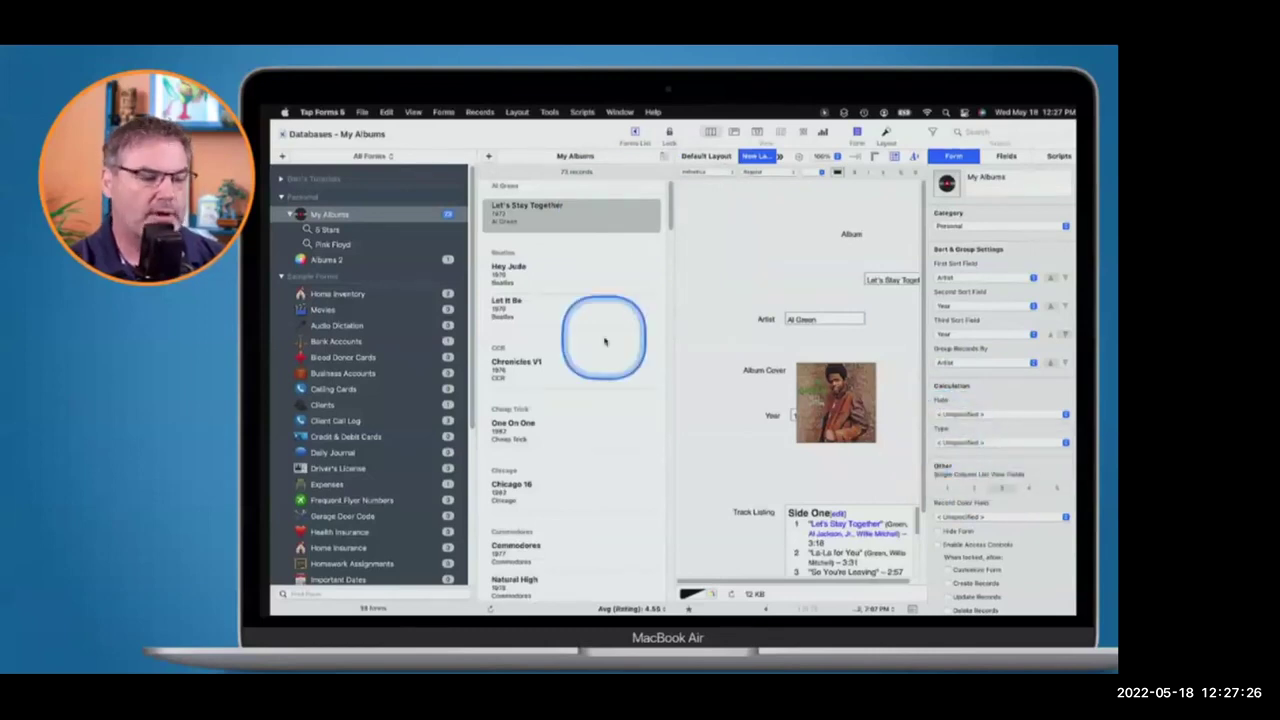
click(524, 345)
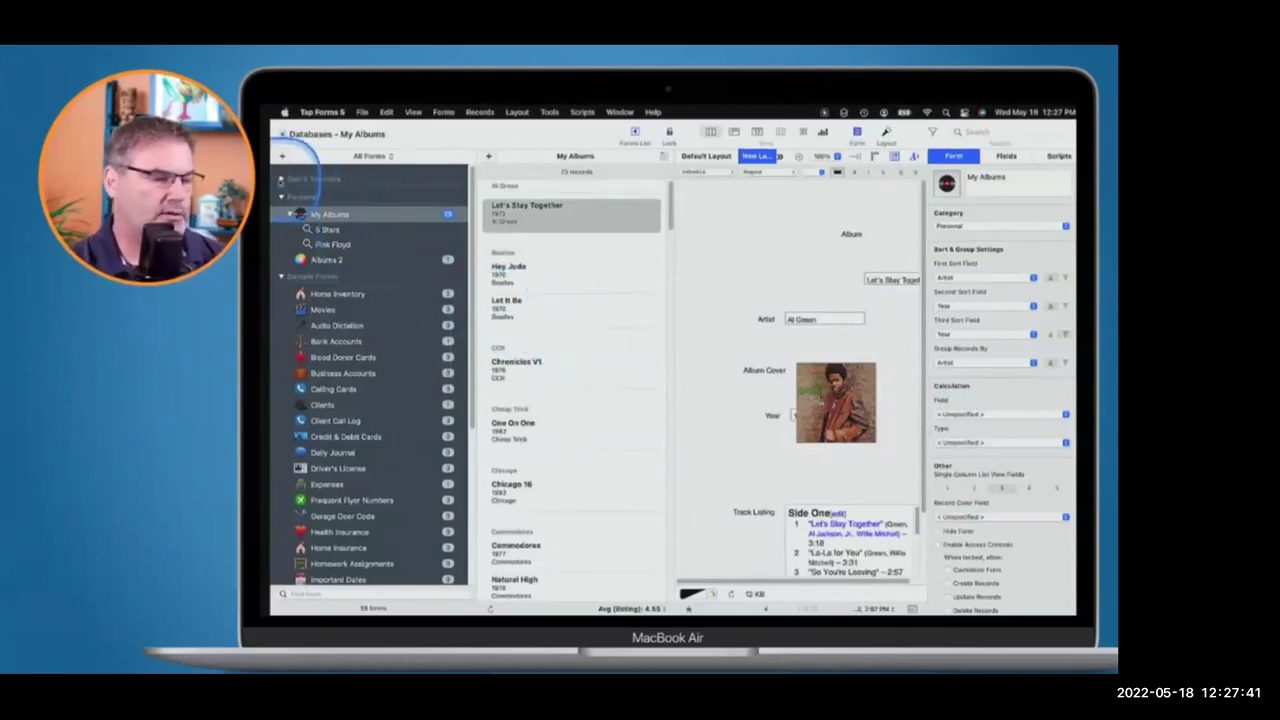
Expand the tutorials category and select the Hide your Photos record under Tutor for Photos for the iPhone
click(284, 179)
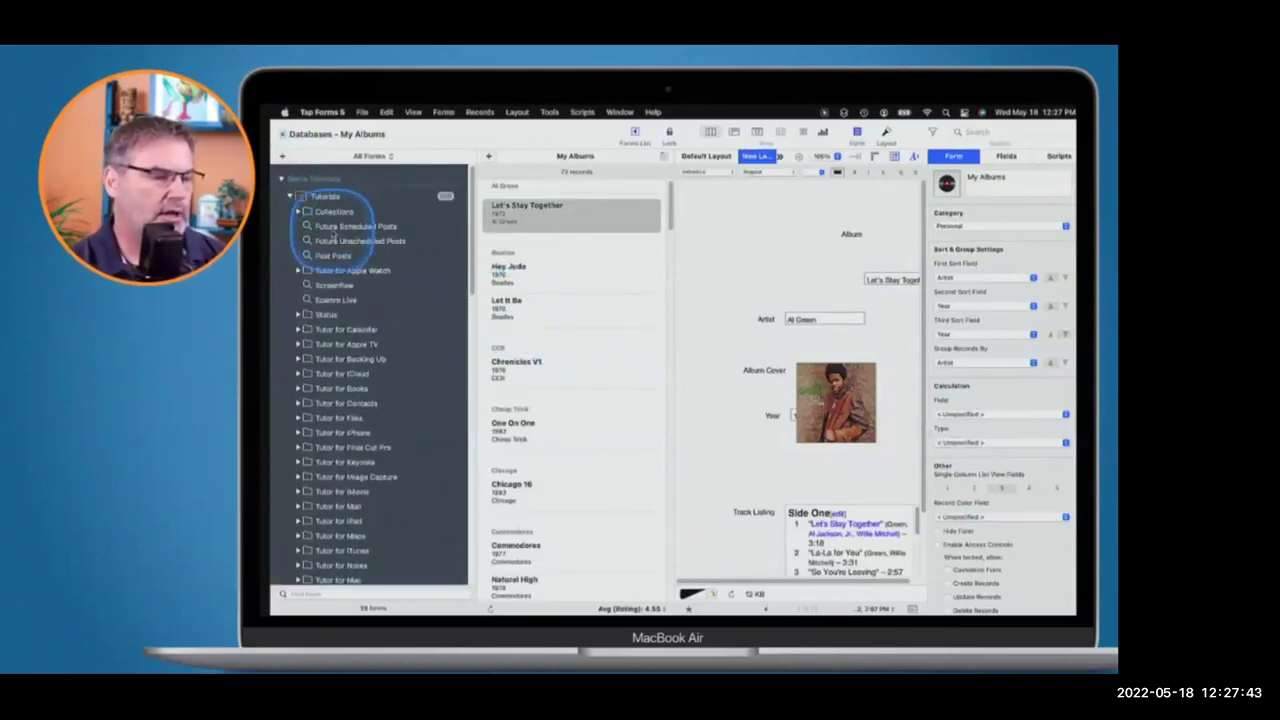
scroll(340, 262, down, 5)
click(298, 432)
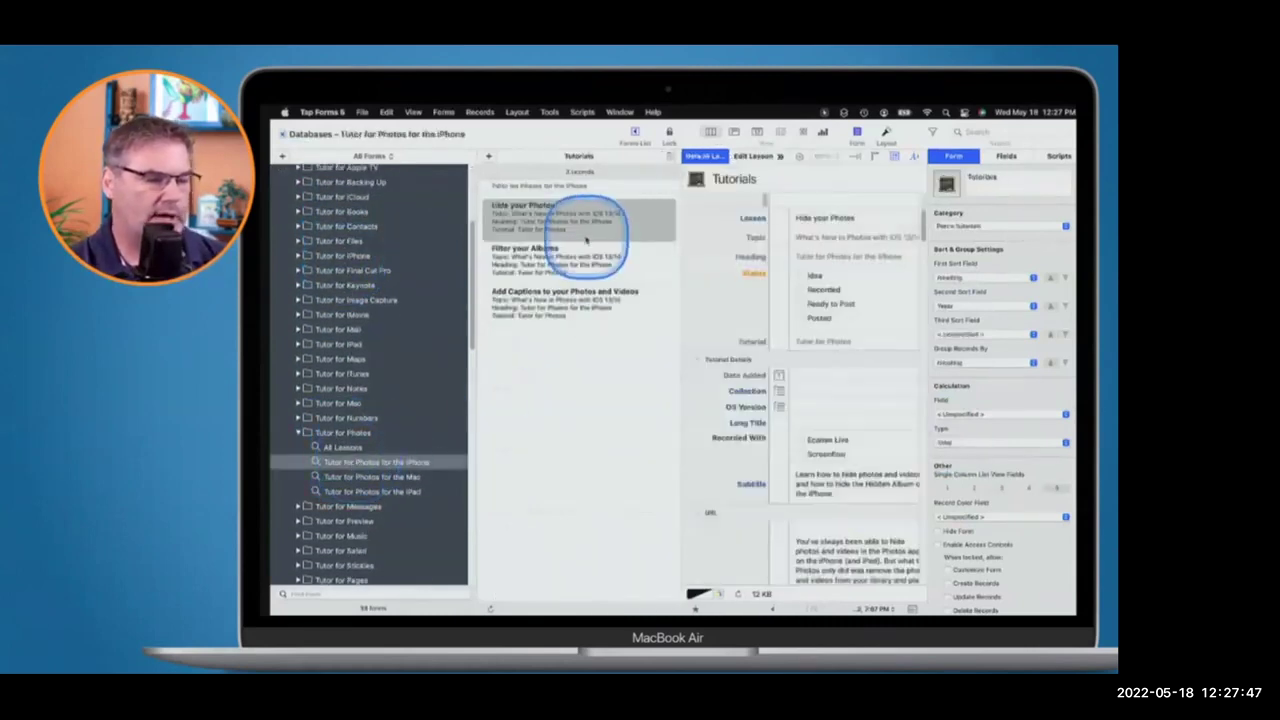
click(550, 222)
Look through the fields of the Tutorials form and select the Site Excerpt calculation field to show its formula
click(999, 168)
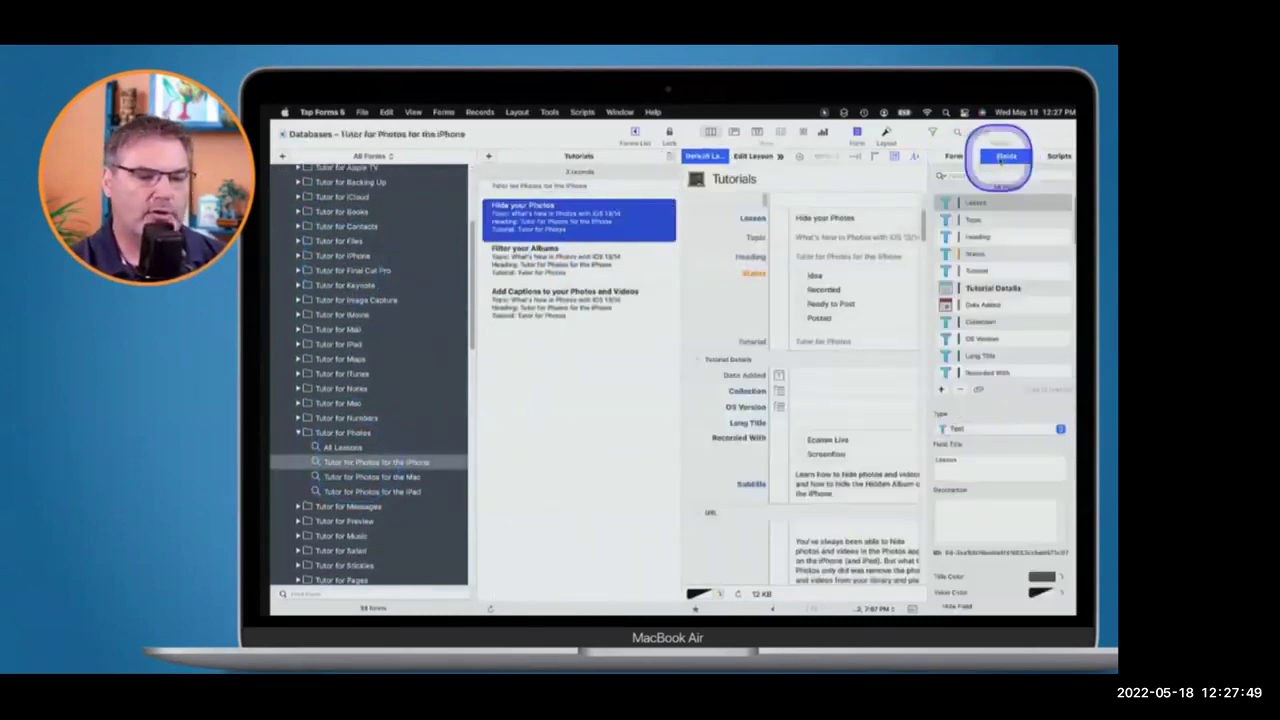
scroll(993, 285, down, 2)
scroll(990, 290, down, 3)
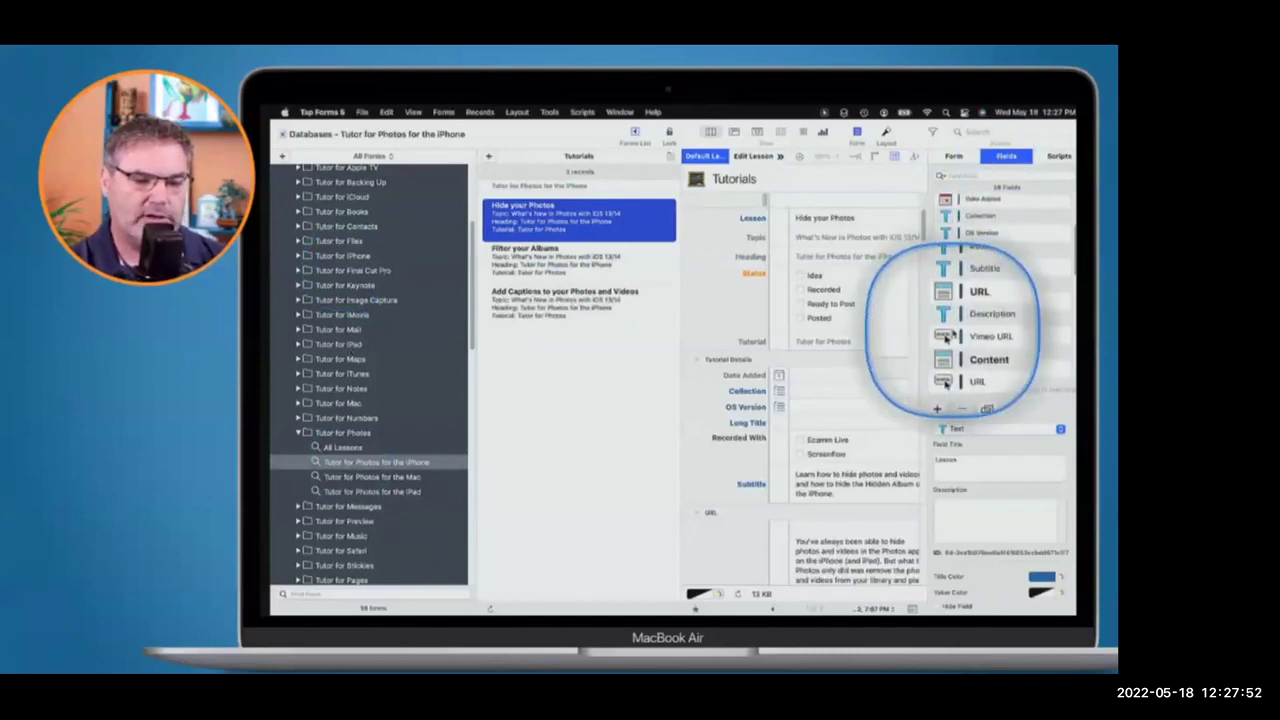
scroll(946, 340, down, 4)
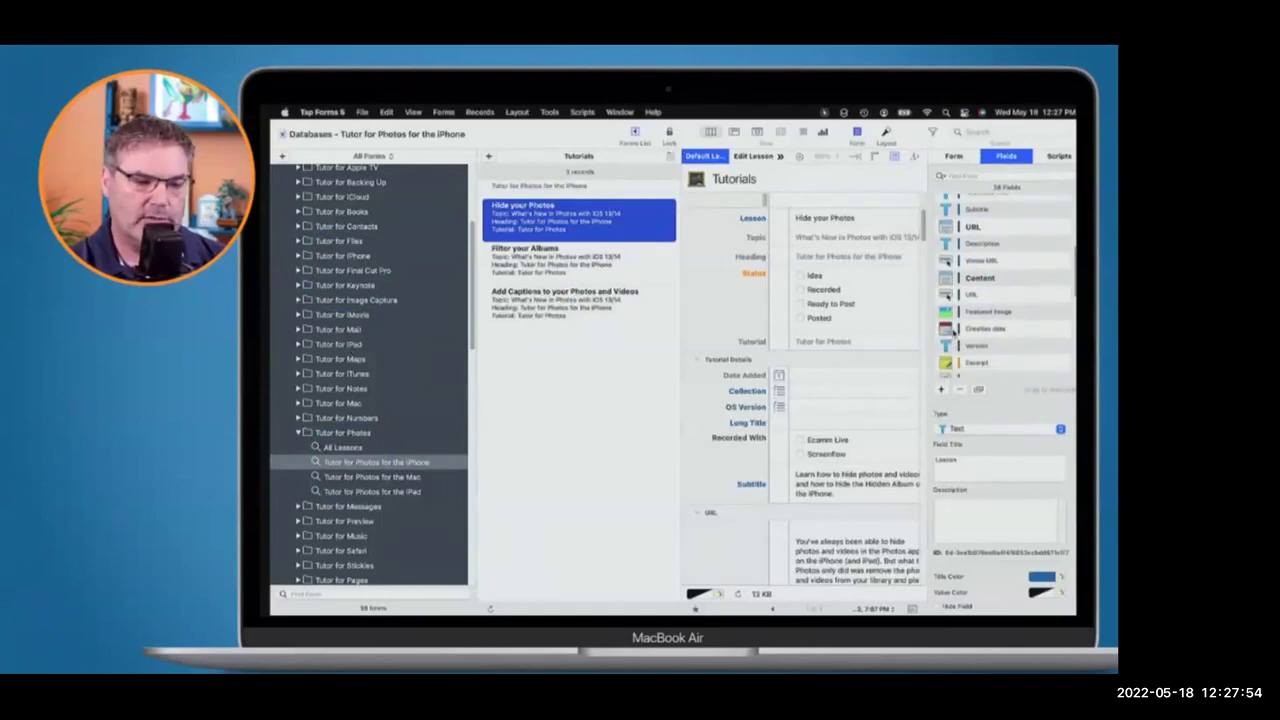
scroll(953, 330, down, 5)
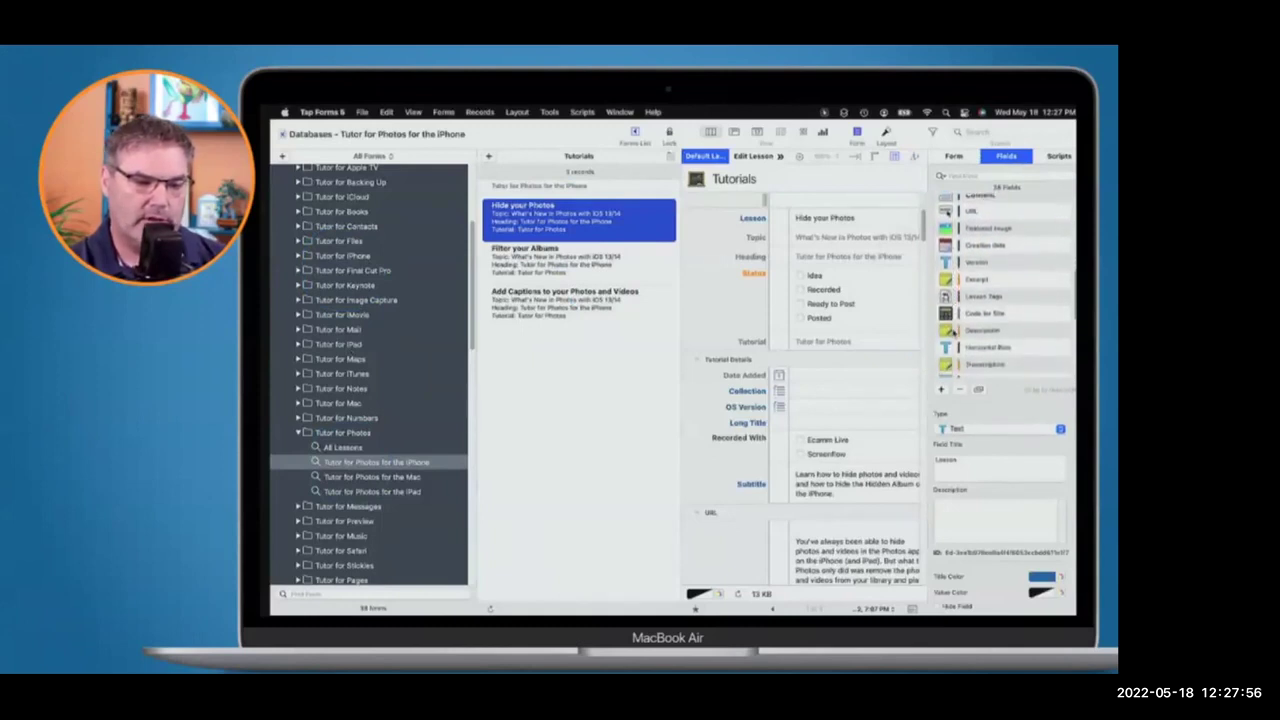
scroll(953, 330, down, 5)
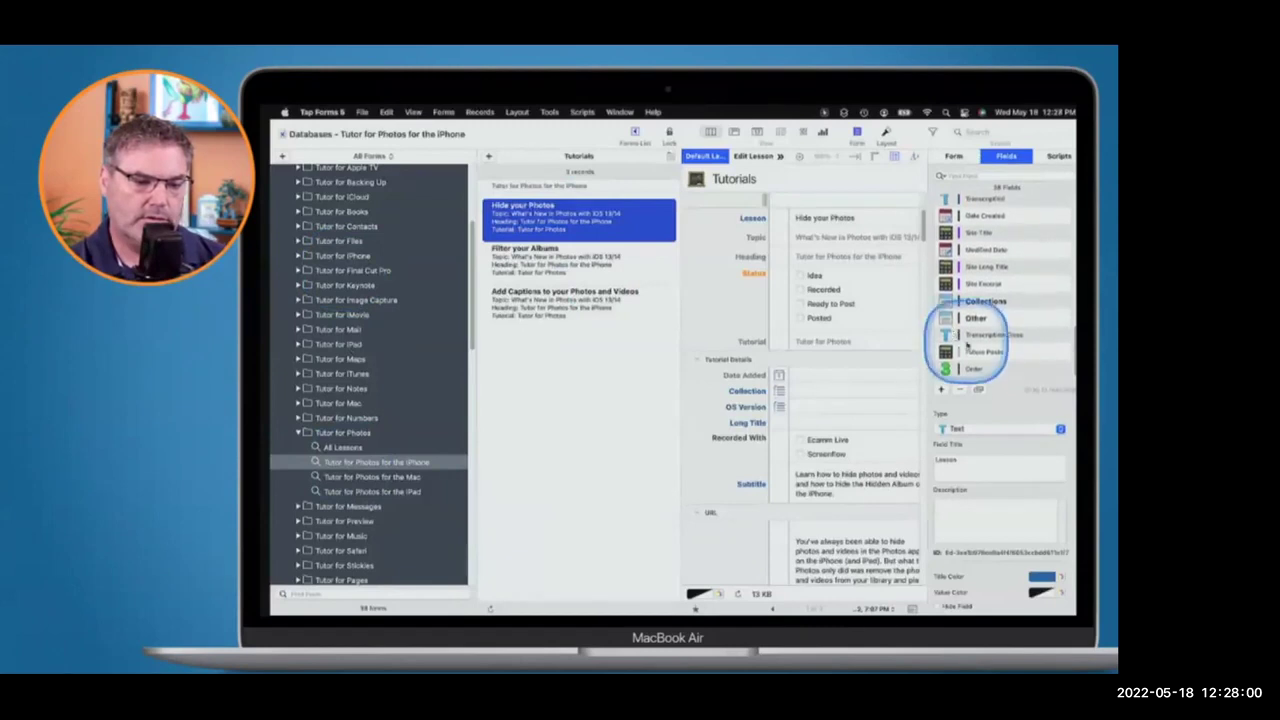
click(978, 284)
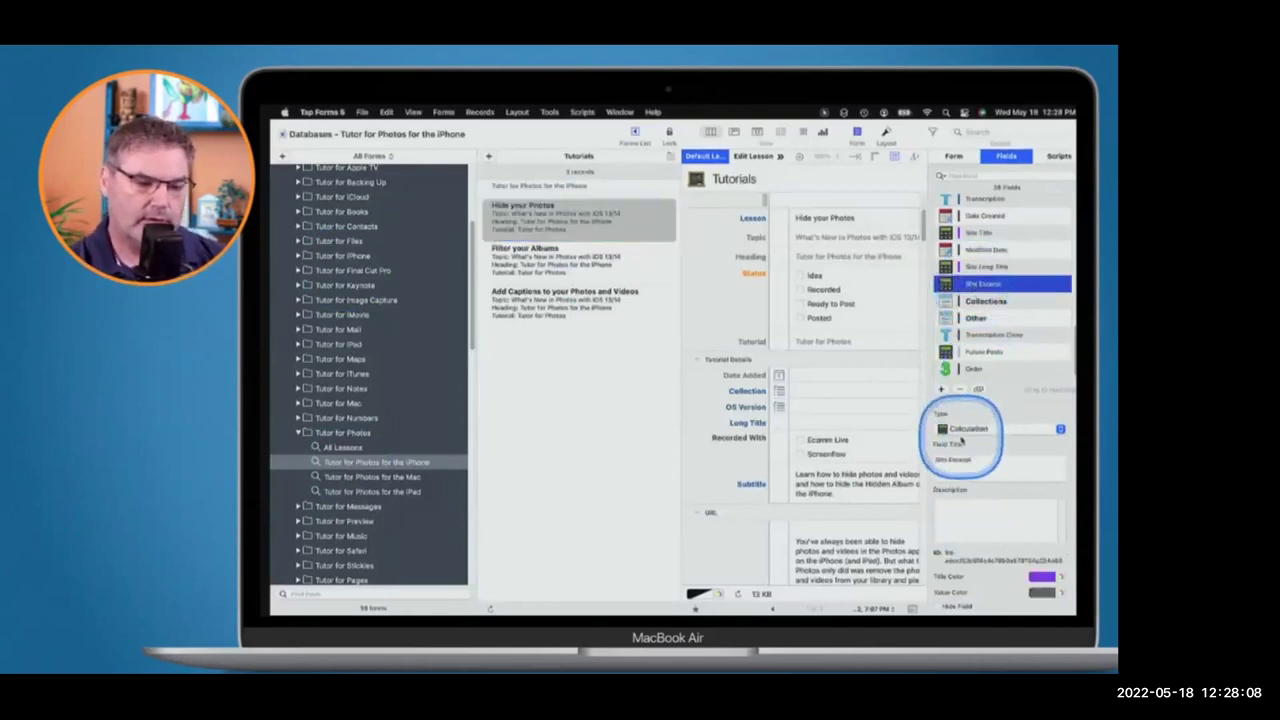
scroll(965, 466, down, 10)
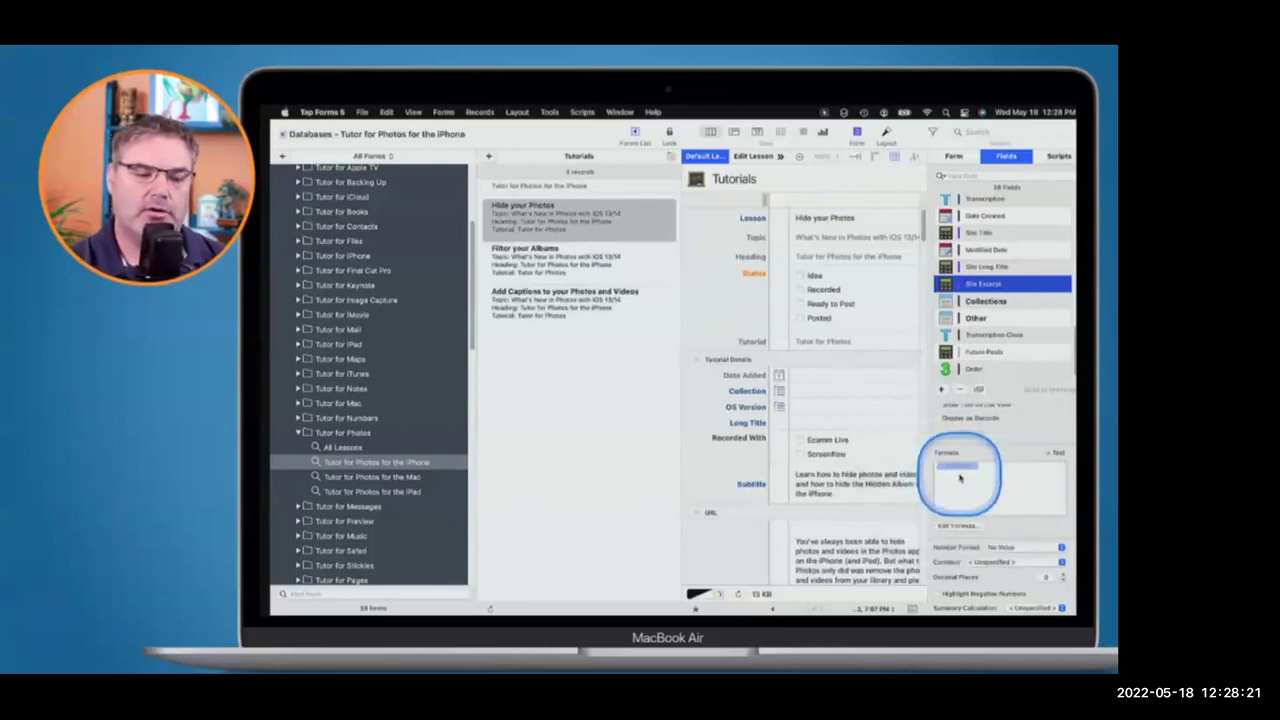
Change the Site Excerpt formula to "Excerpt:"& followed by the Excerpt field, and save it
click(958, 525)
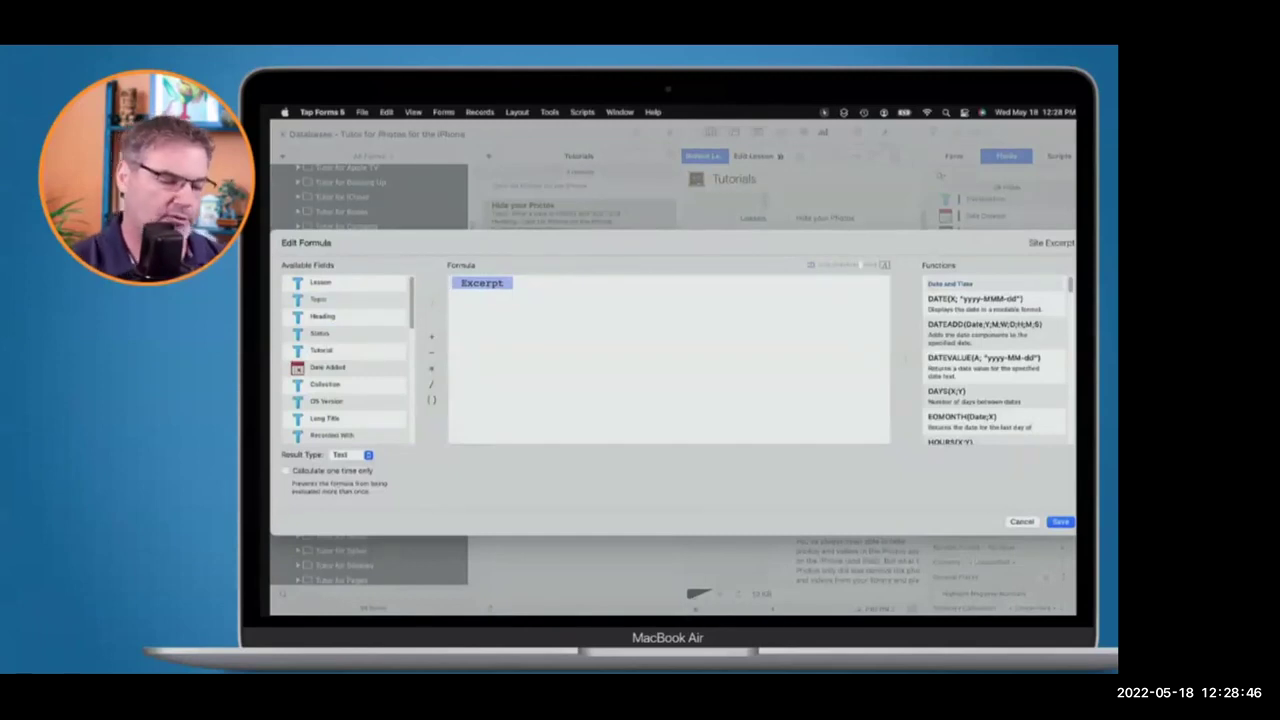
text("e)
text(xcerpt)
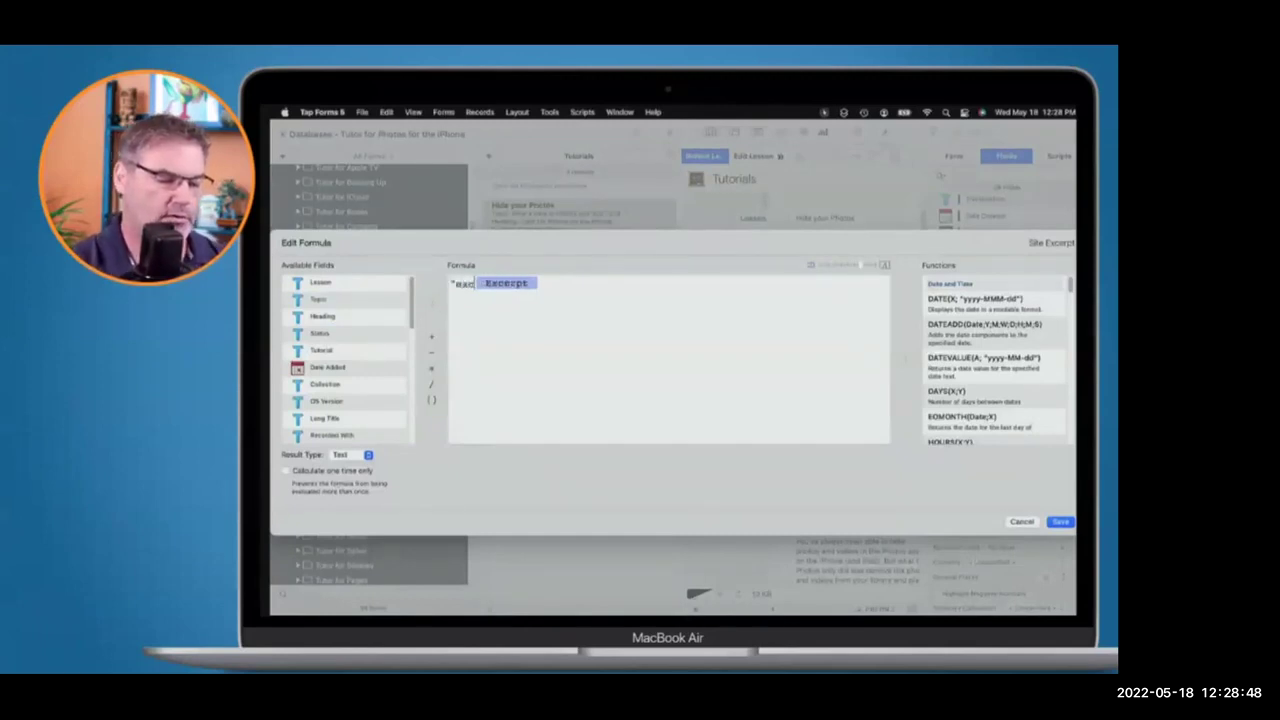
text(")
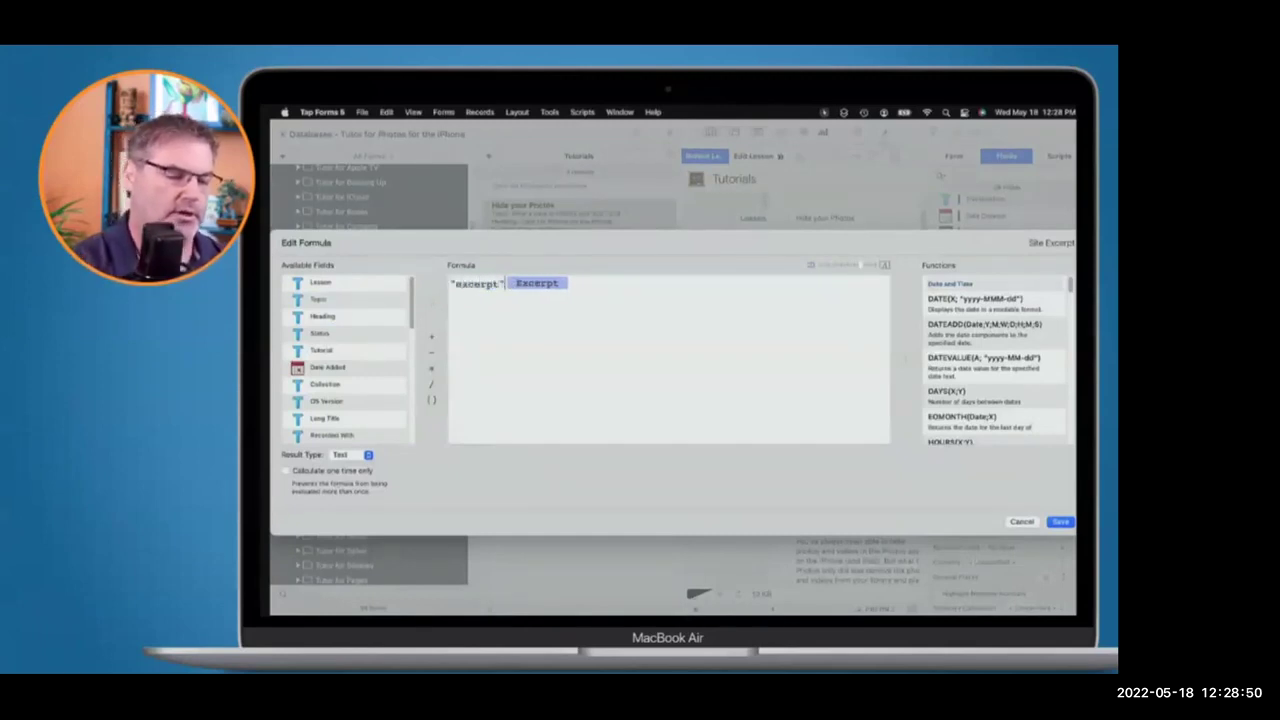
text(&)
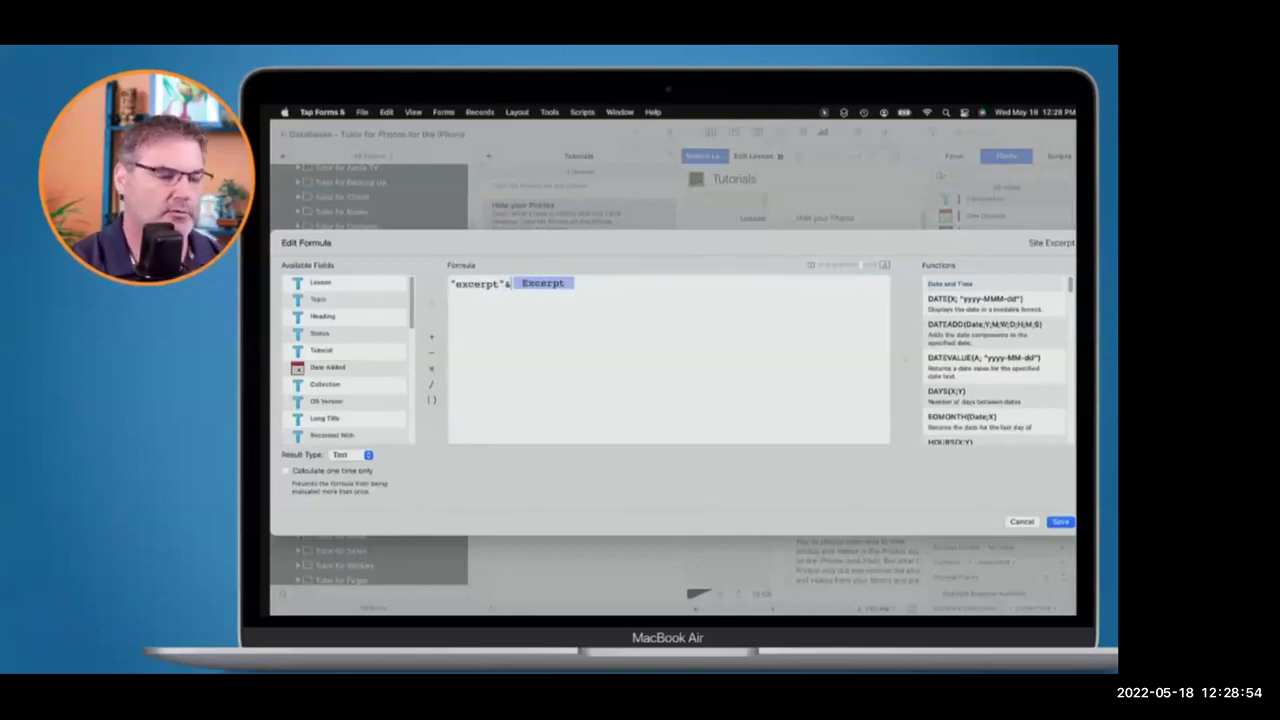
text(:)
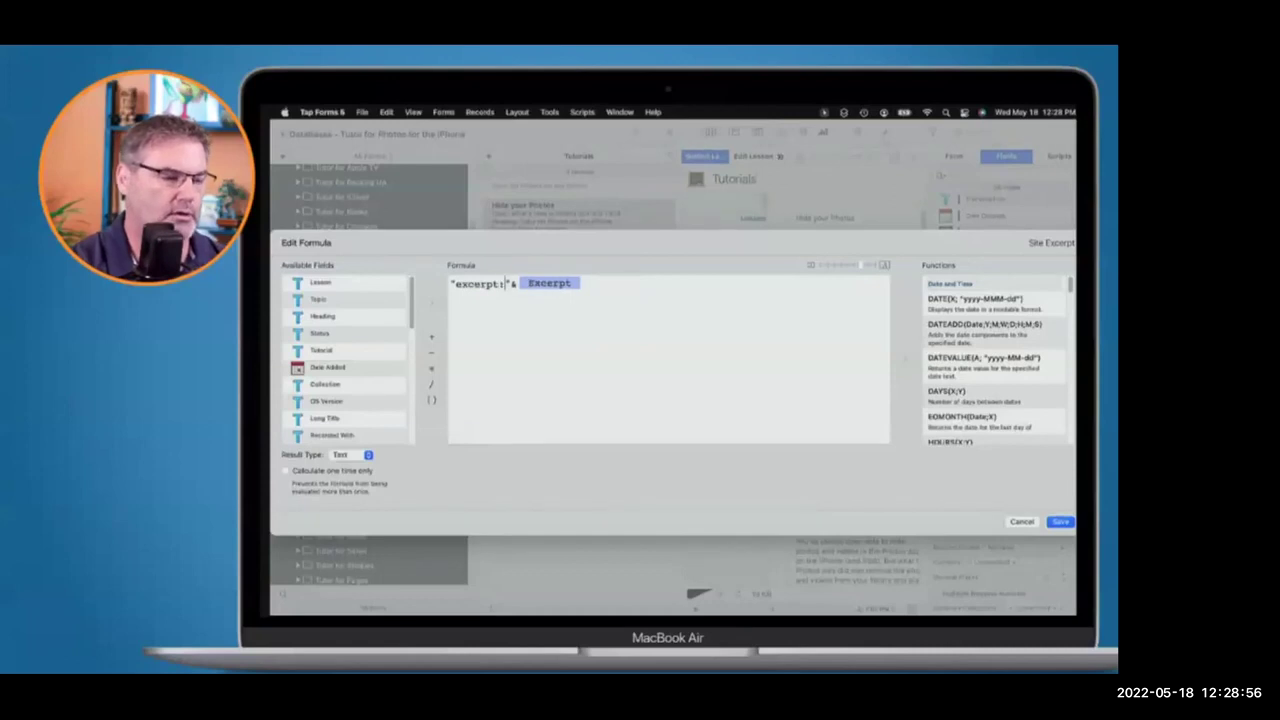
key(BackSpace)
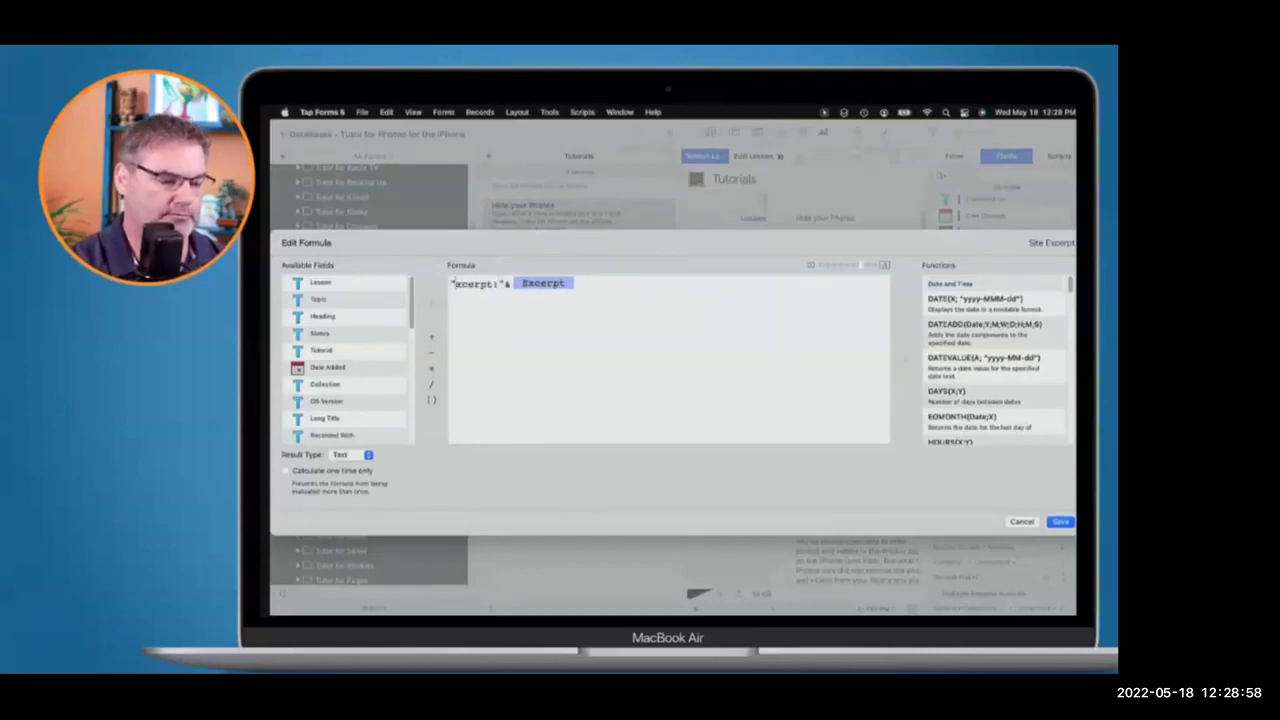
text(E)
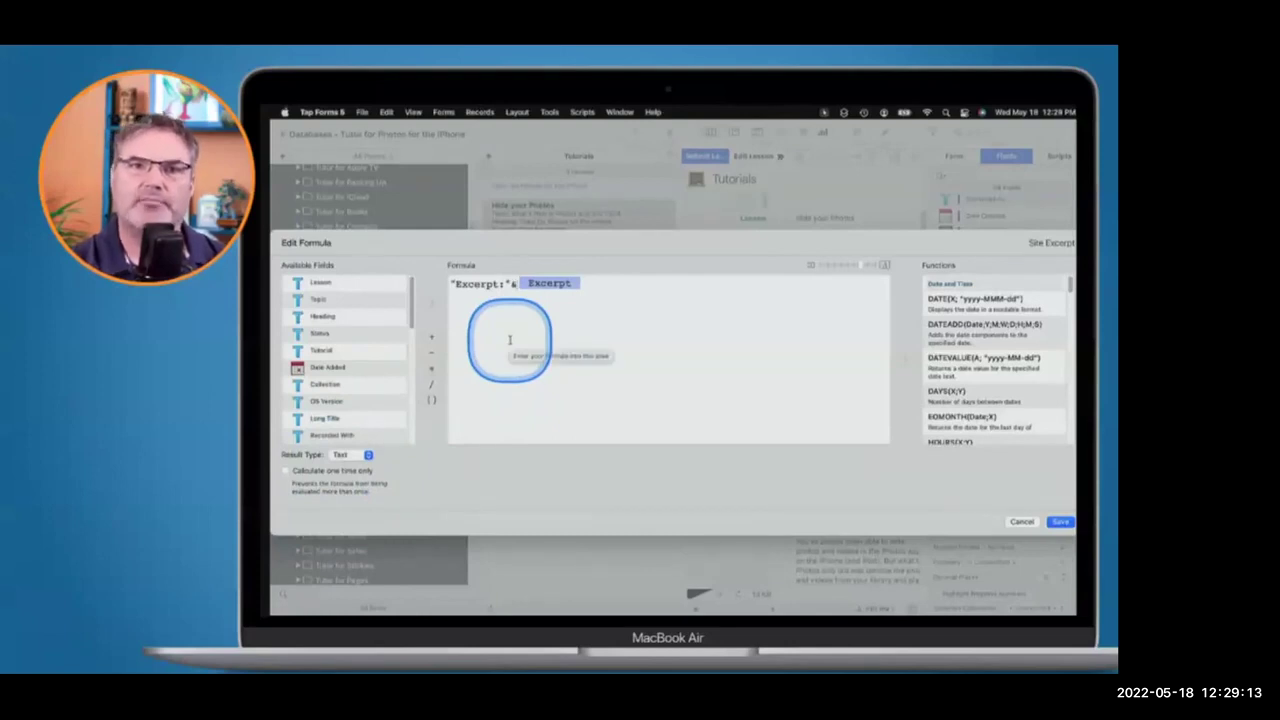
click(1058, 521)
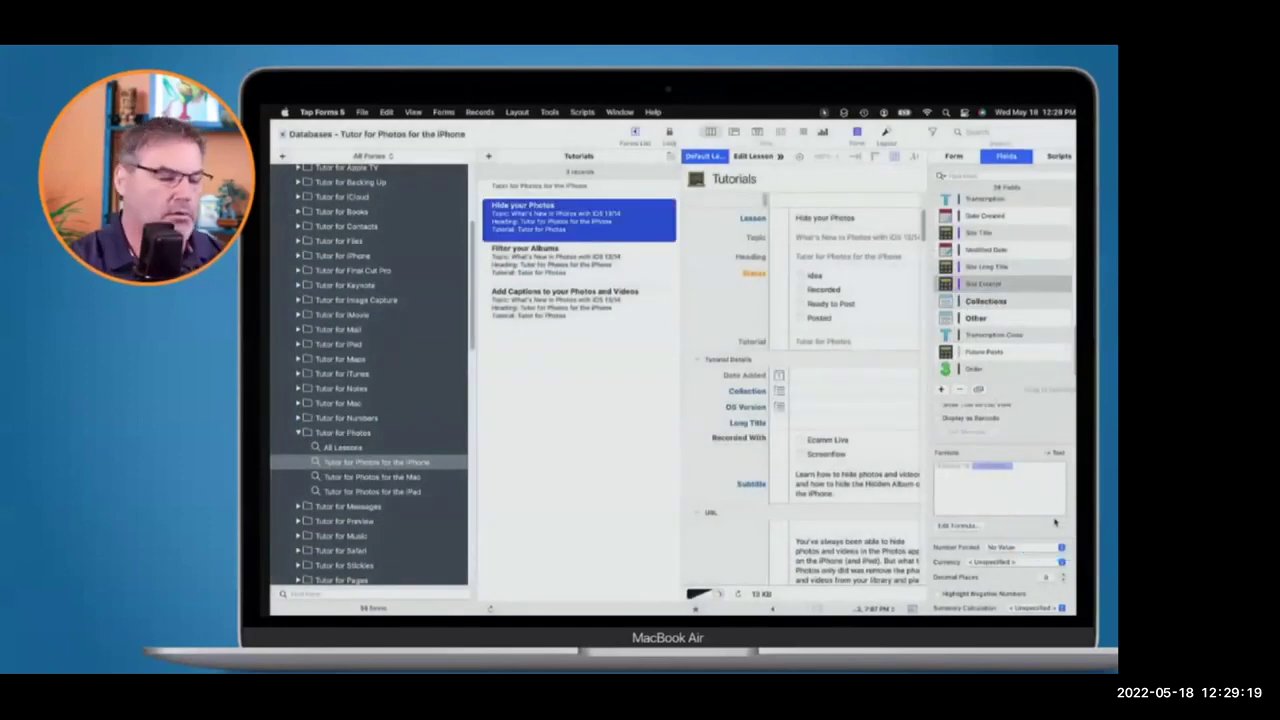
Look through the Hide your Photos record to examine the Excerpt field, the transcription and the Site Excerpt field
click(858, 495)
scroll(856, 490, down, 5)
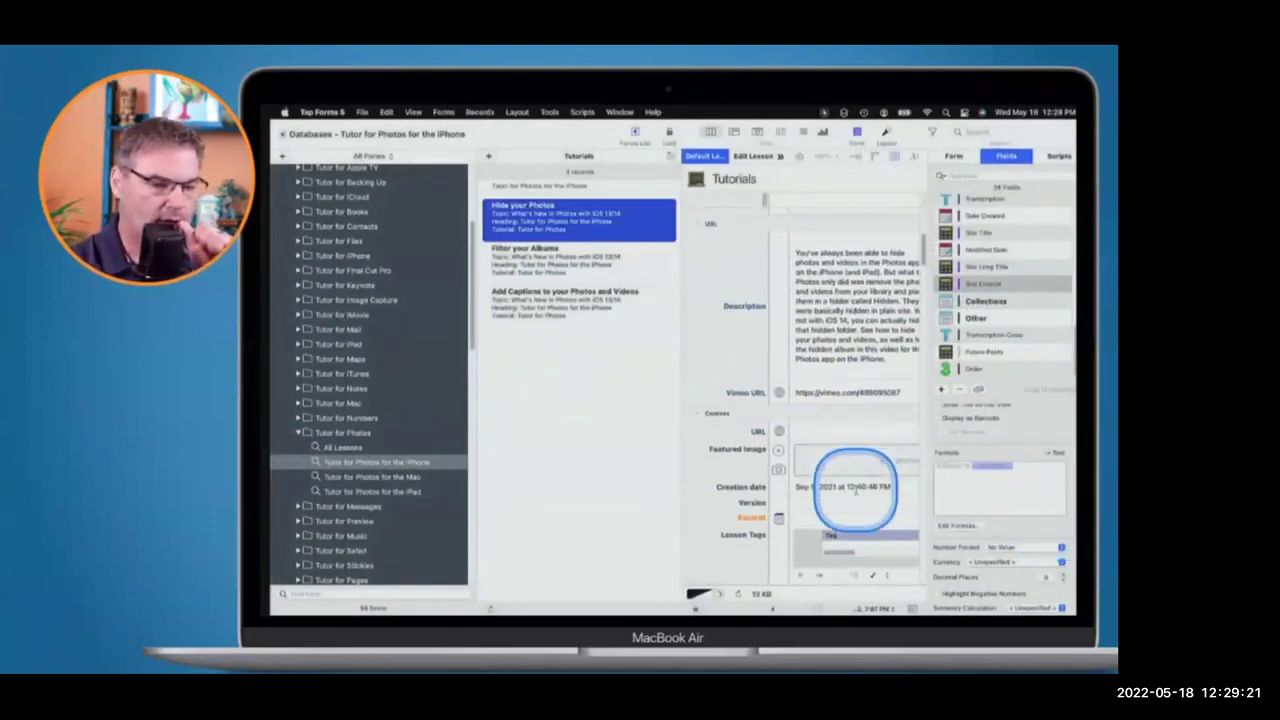
scroll(856, 490, down, 10)
scroll(856, 490, down, 15)
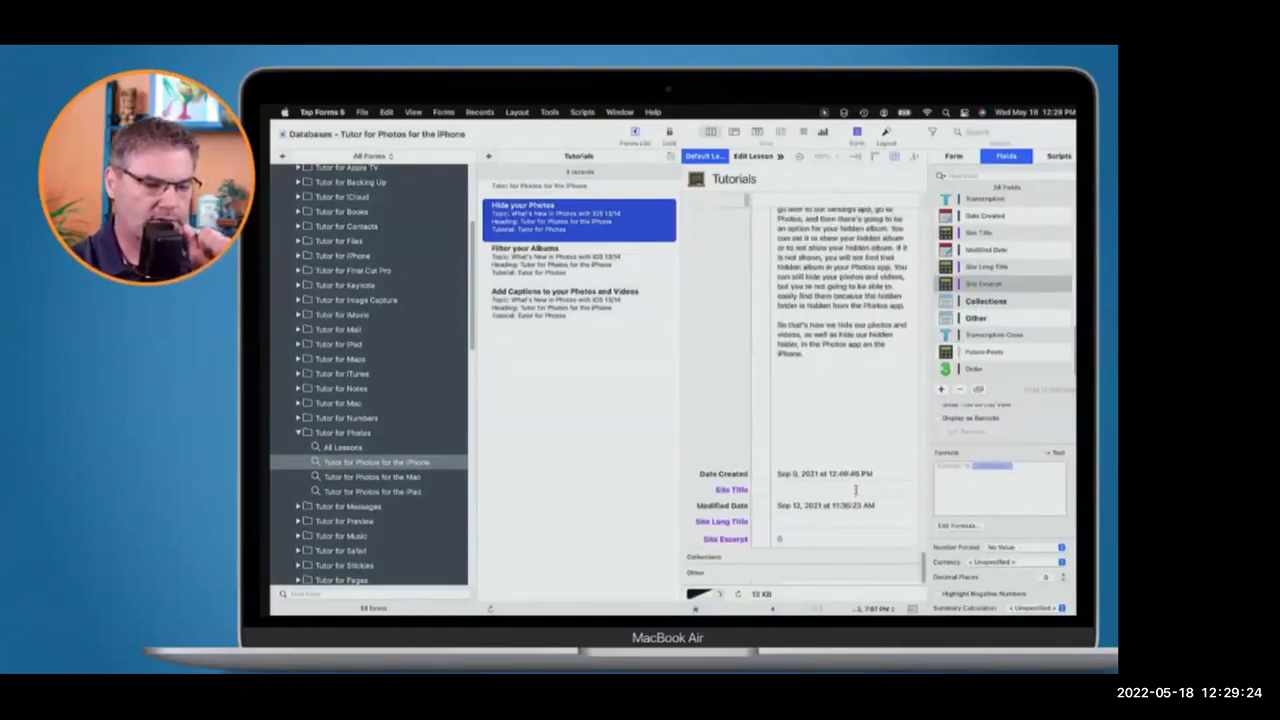
scroll(856, 490, up, 20)
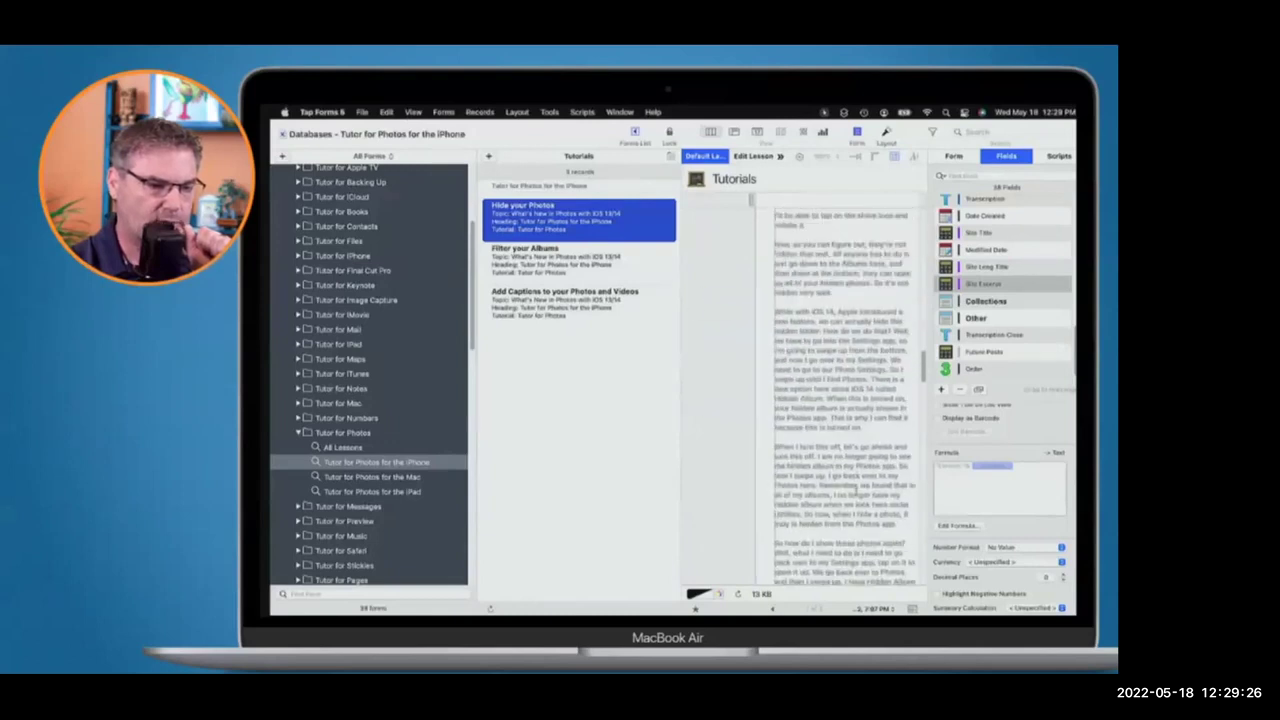
scroll(856, 490, down, 2)
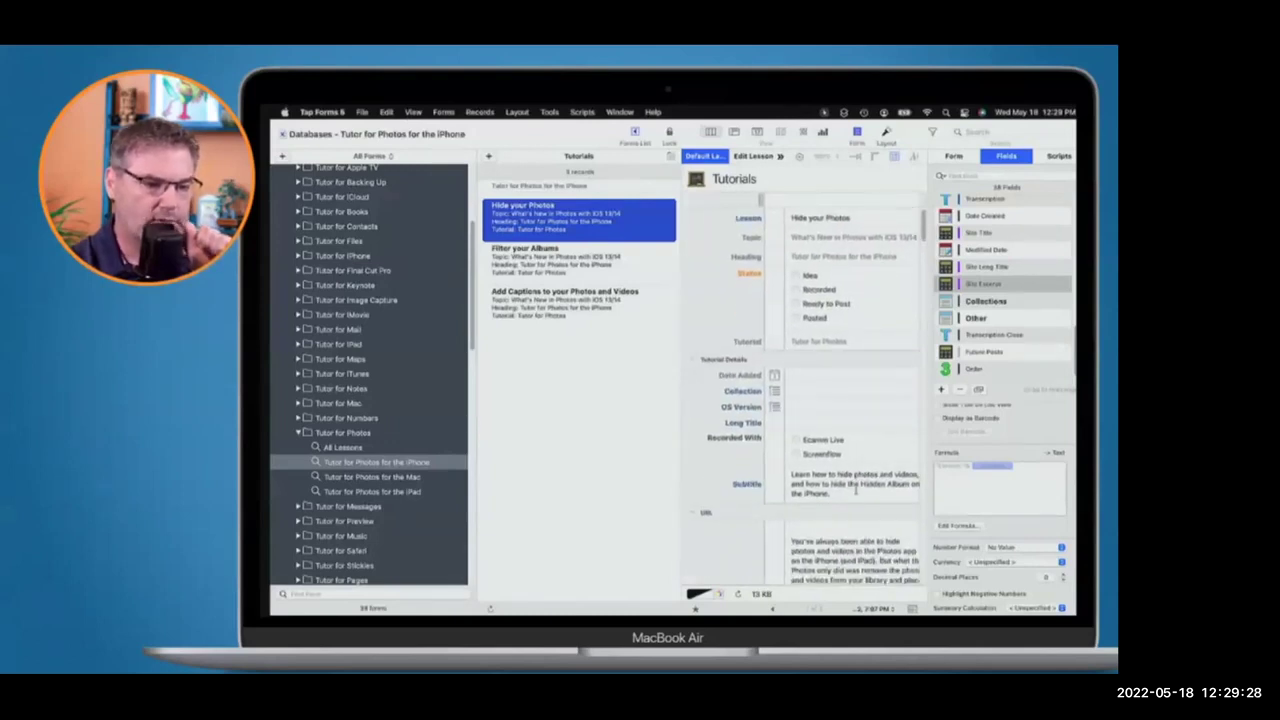
scroll(856, 490, down, 15)
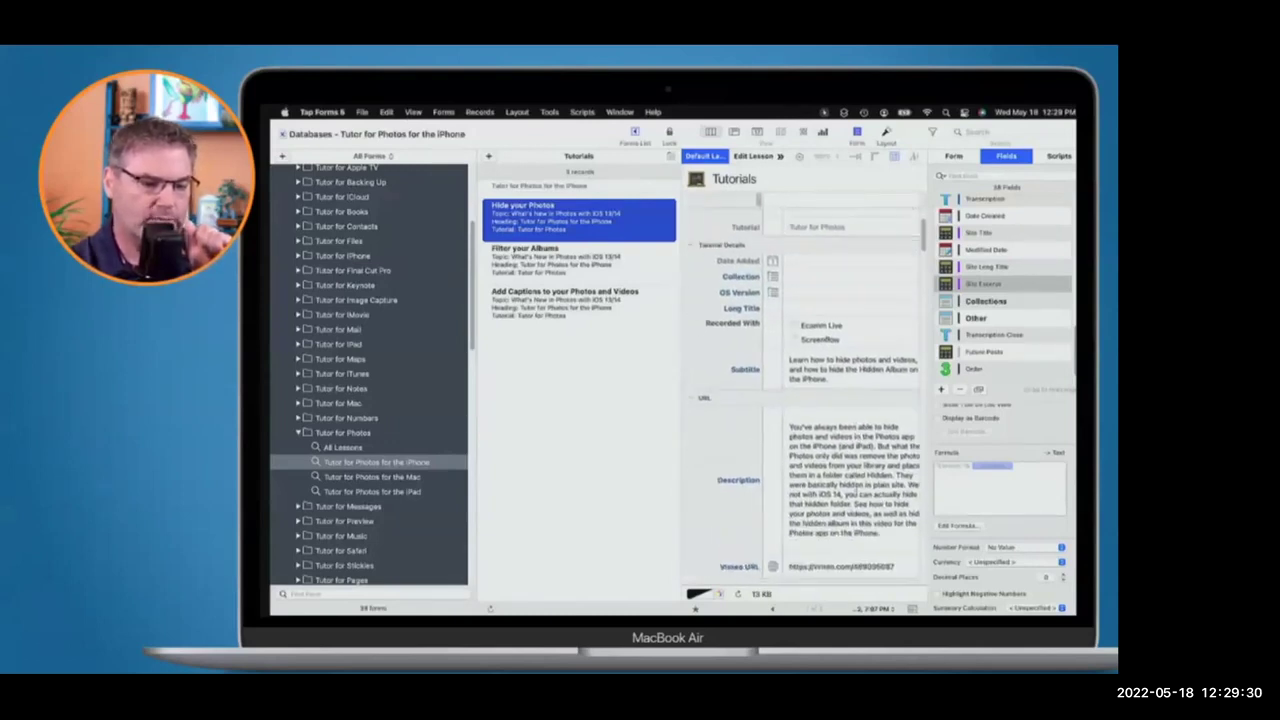
scroll(855, 490, down, 10)
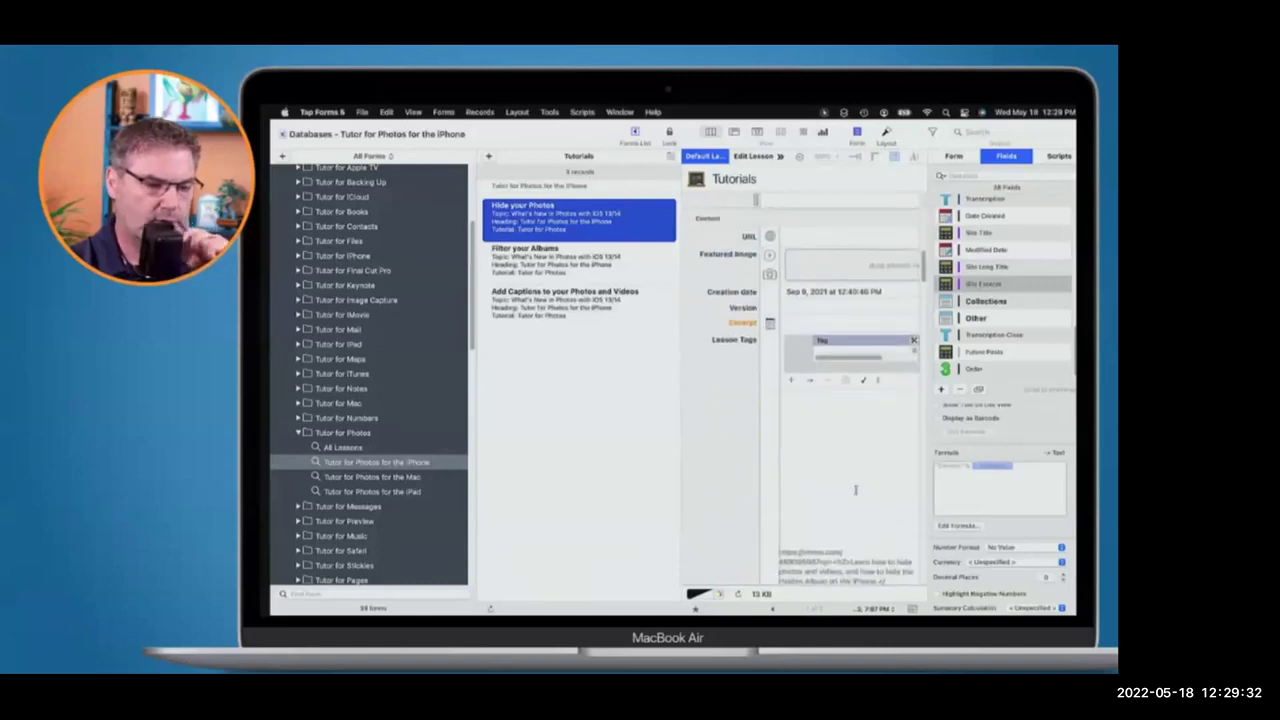
scroll(855, 490, down, 10)
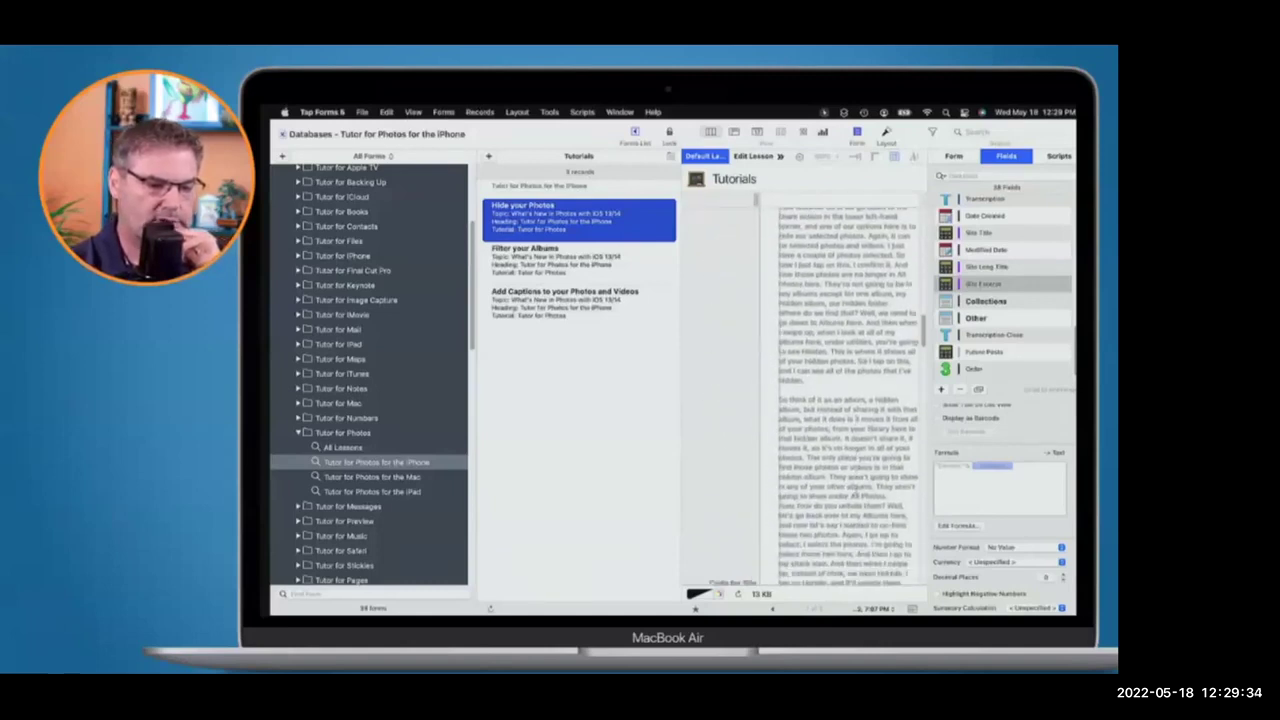
scroll(855, 490, down, 10)
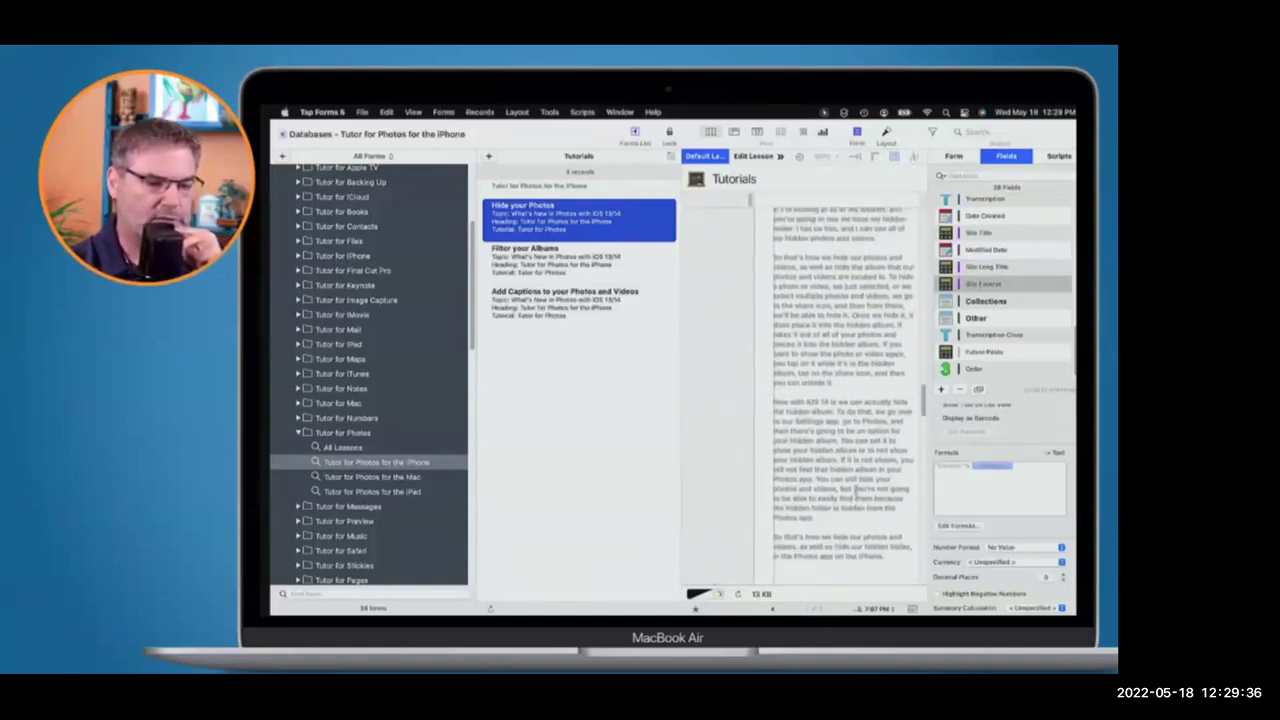
scroll(855, 490, down, 10)
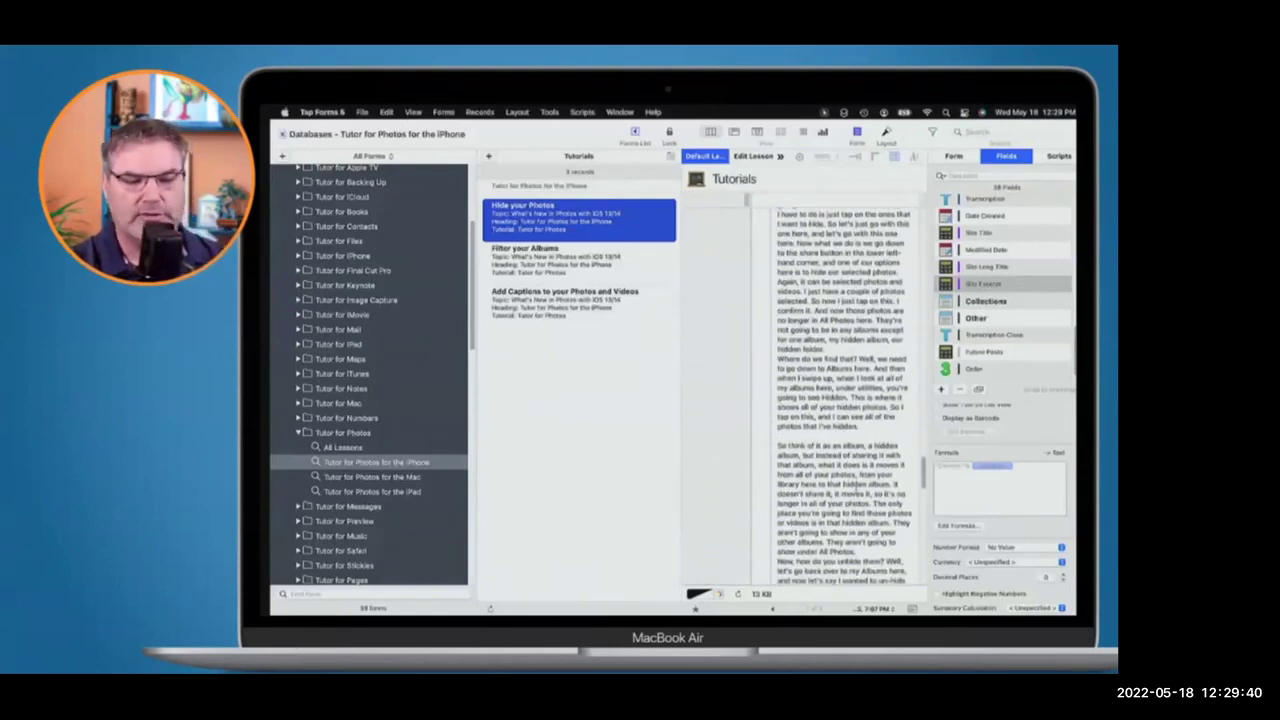
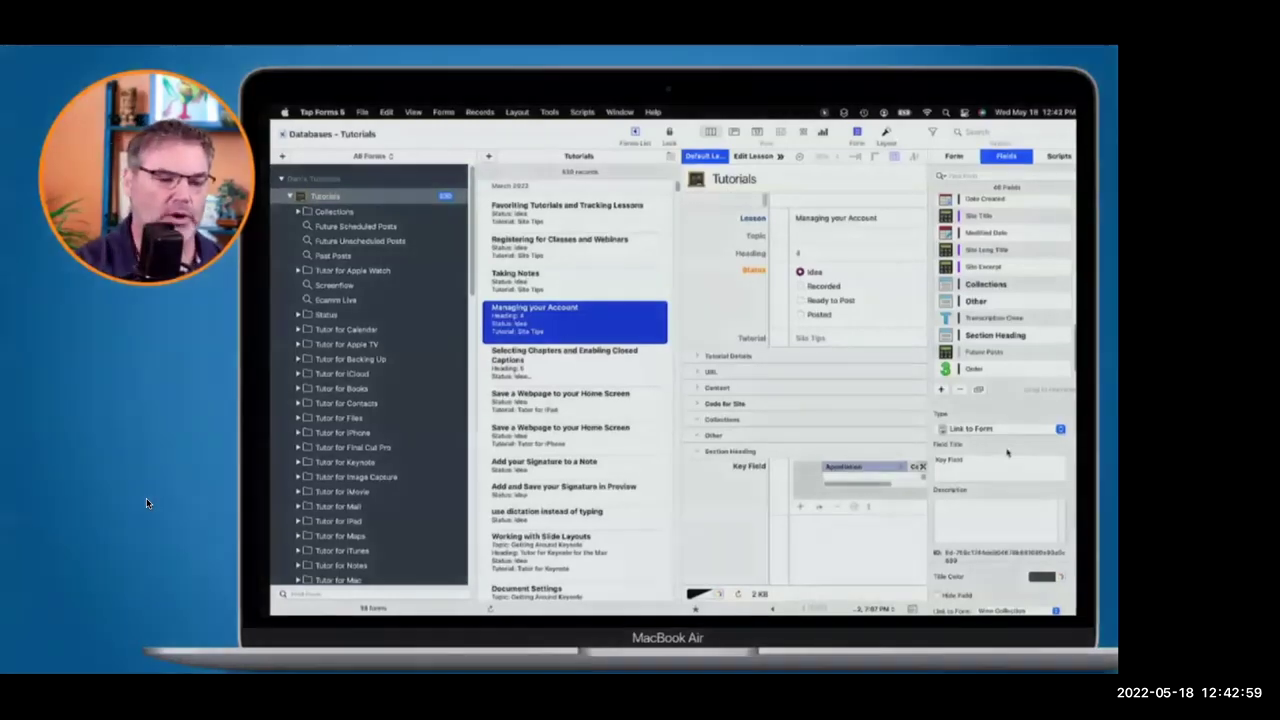
Open the field type choices for the Key Field in the Tutorials form's Section Heading section
click(985, 430)
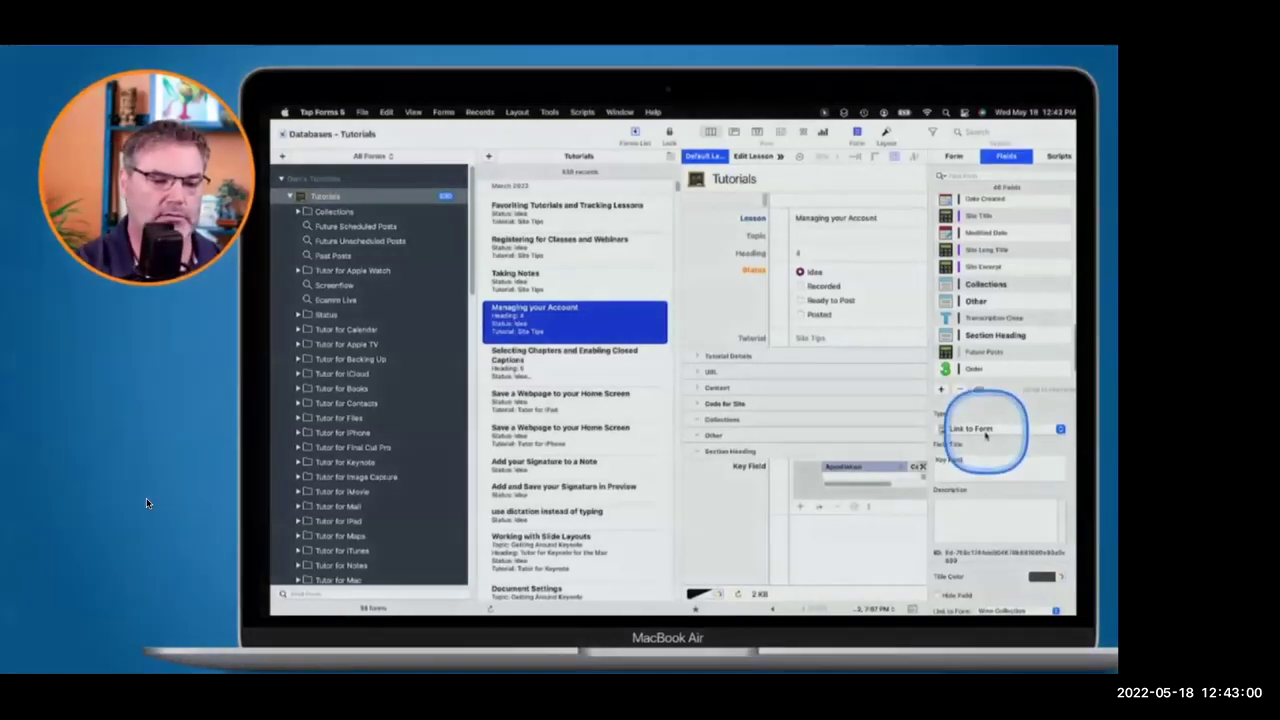